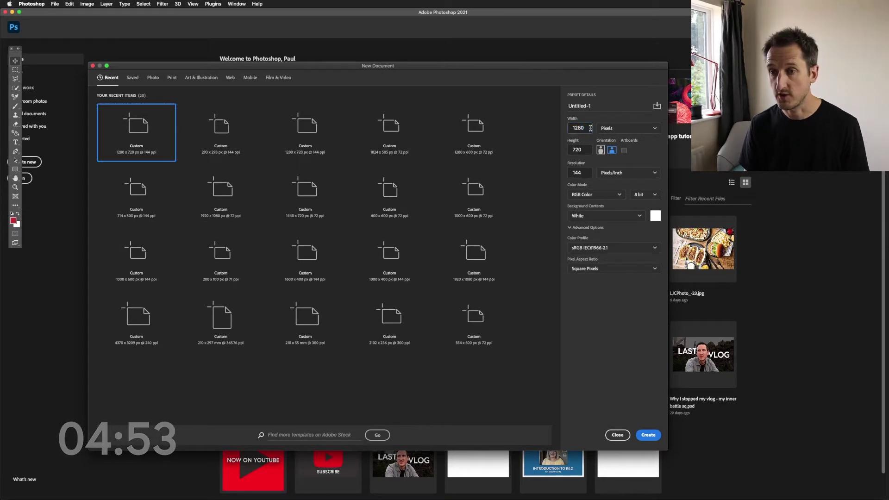
Verify the 1280 × 720 px size and 144 ppi resolution, then create the white document.
double_click(574, 128)
left_click(584, 149)
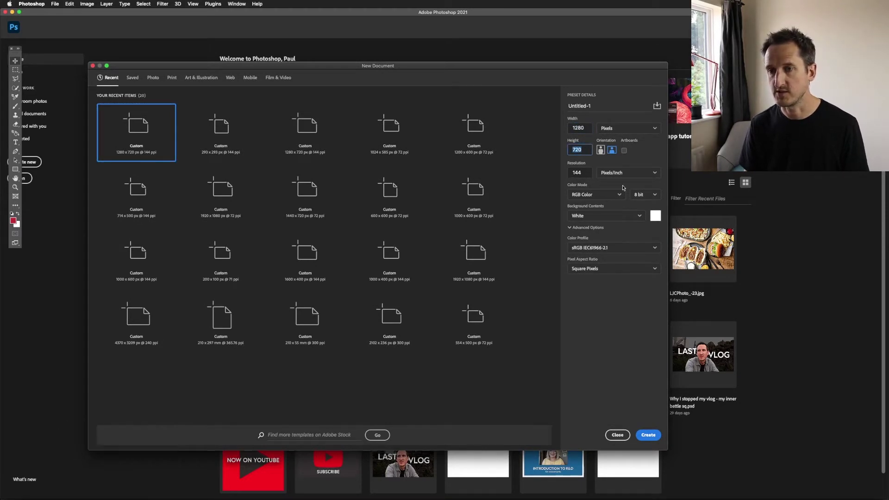
double_click(584, 173)
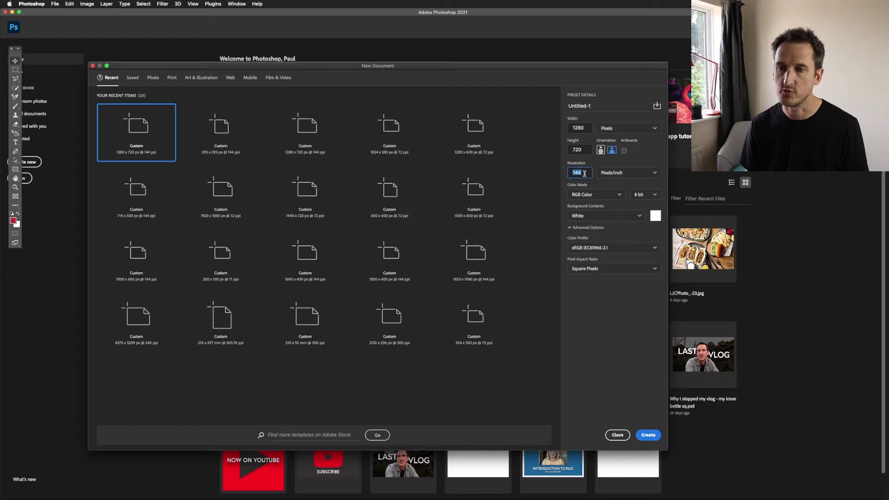
left_click(612, 343)
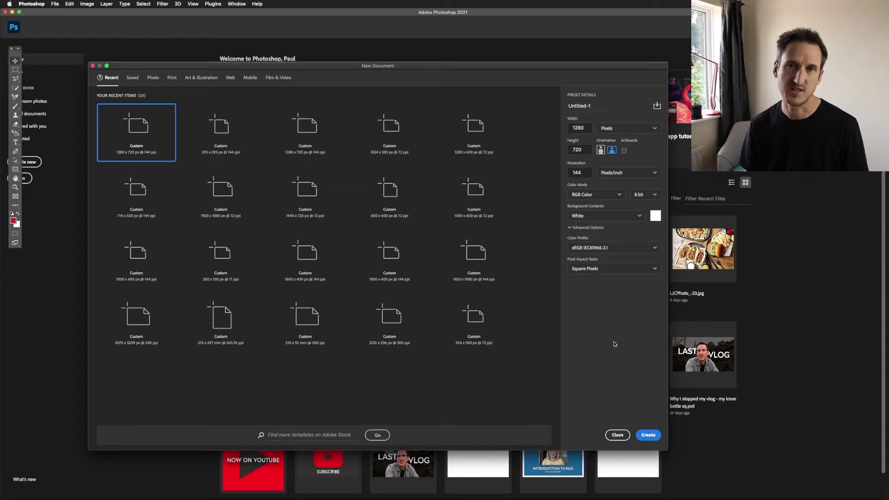
left_click(647, 434)
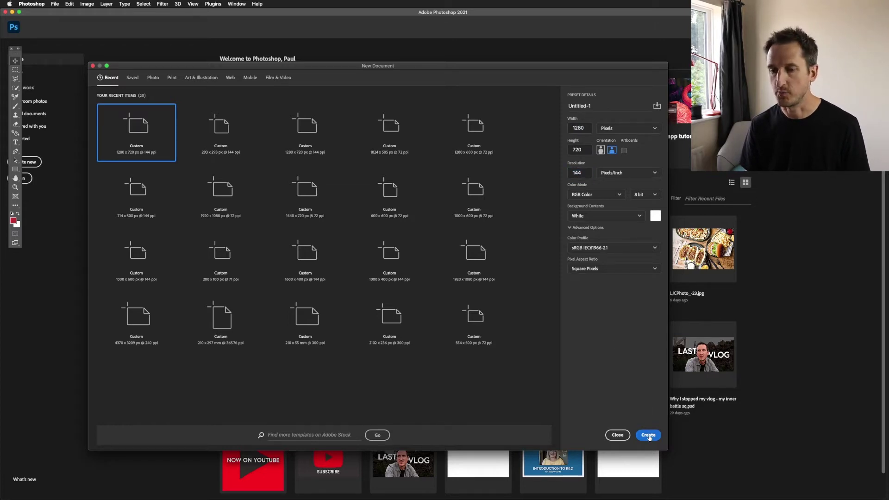
key("super+equal")
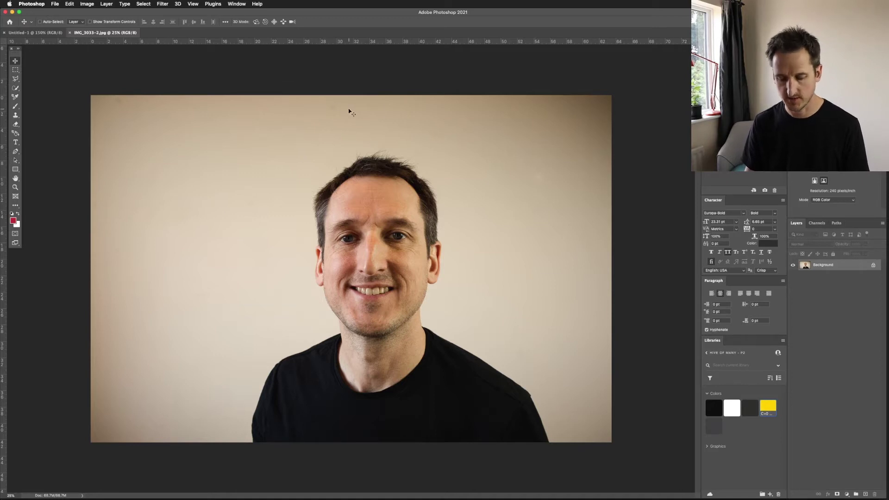
Drag the portrait photo into Untitled-1 as Layer 1, leaving a white strip on the left.
left_click_drag(350, 112, 472, 273)
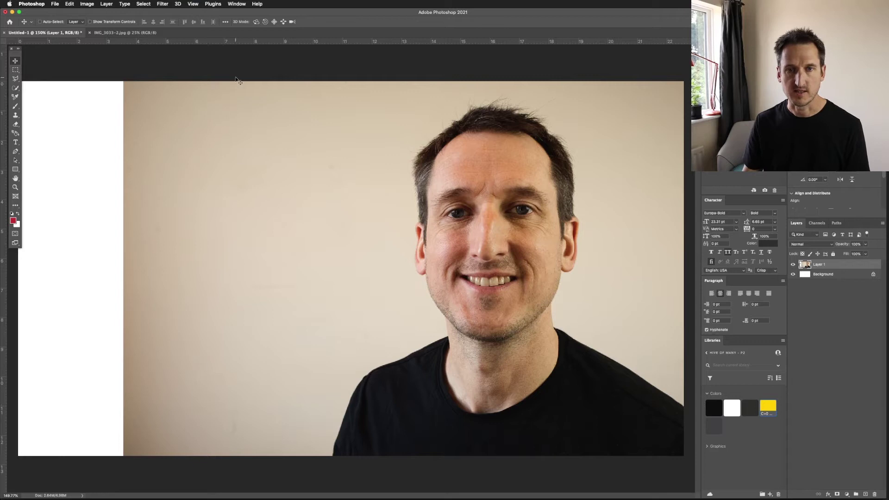
key("super+1")
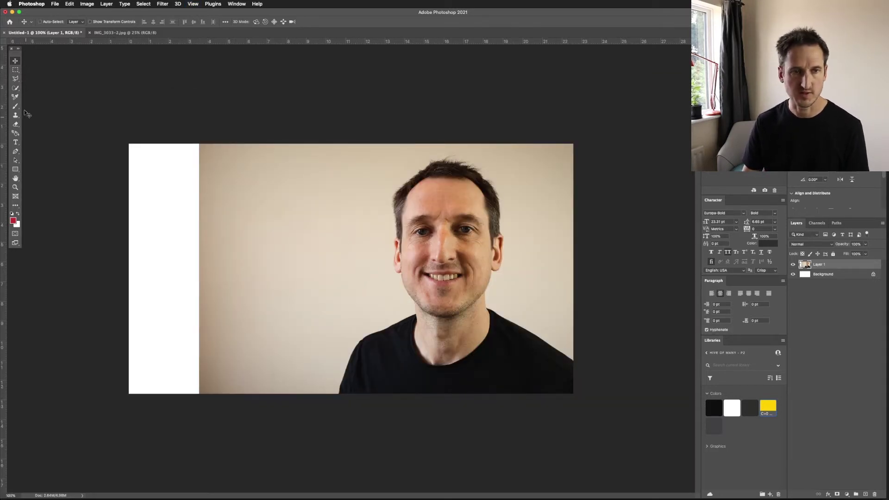
Sample the photo wall's beige as the foreground colour and target the Background layer.
key("i")
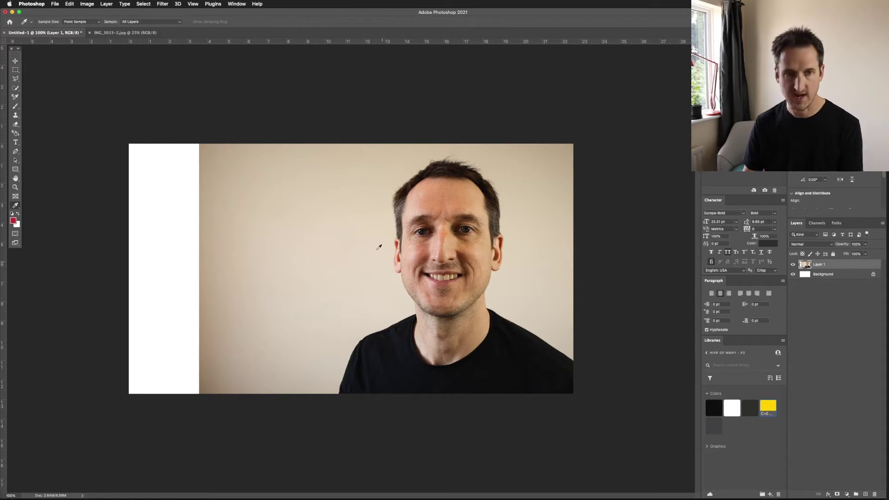
left_click(345, 226)
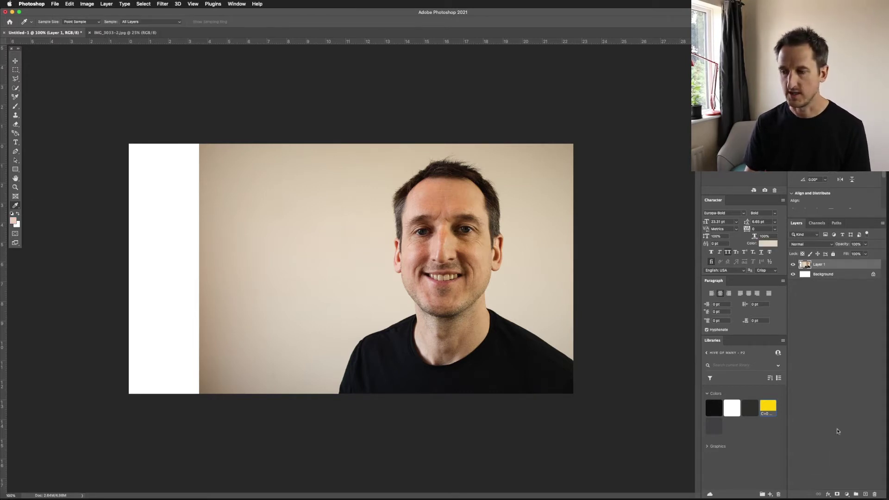
left_click(848, 274)
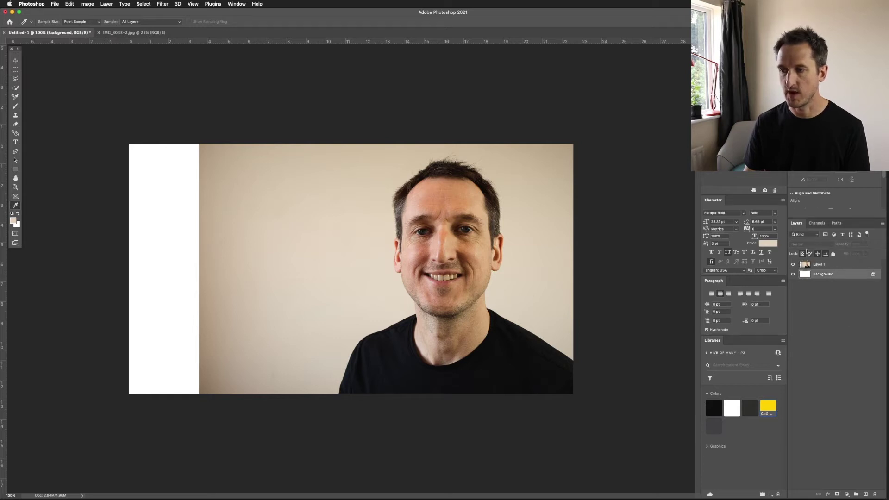
left_click(236, 4)
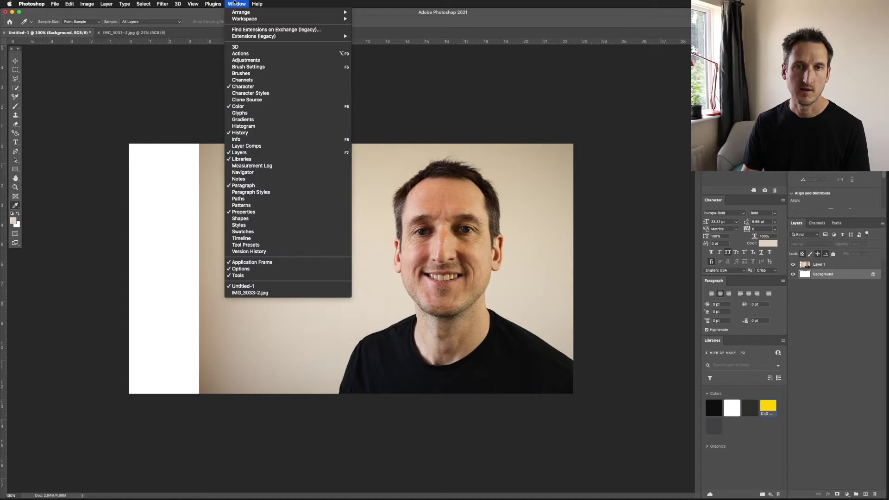
left_click(236, 3)
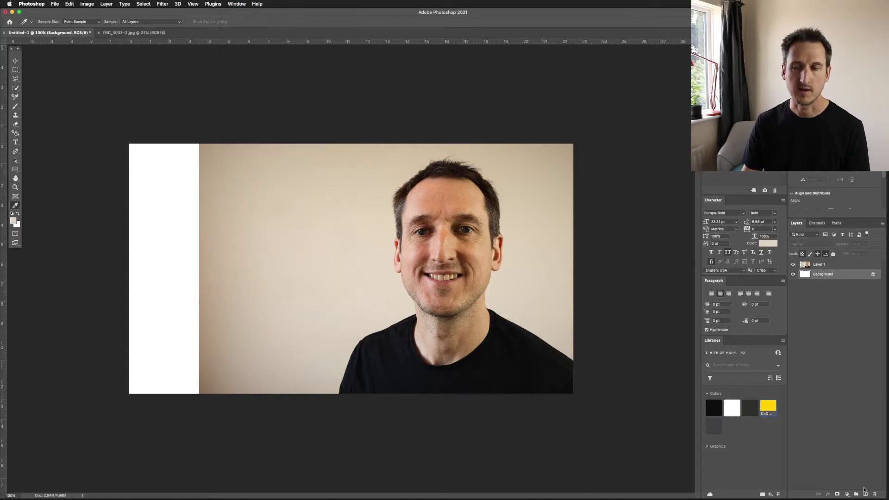
Fill the Background with the beige foreground colour and add an empty Layer 2 on top.
left_click(70, 4)
left_click(84, 115)
left_click(454, 214)
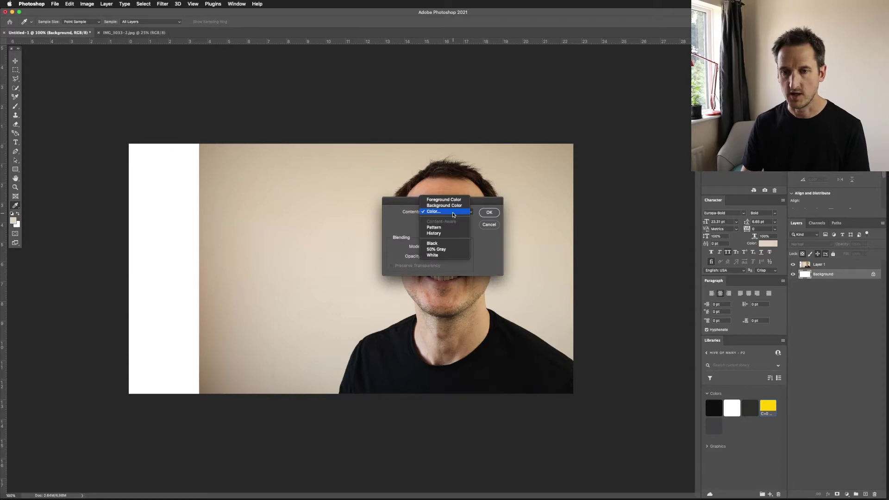
left_click(444, 200)
key("Return")
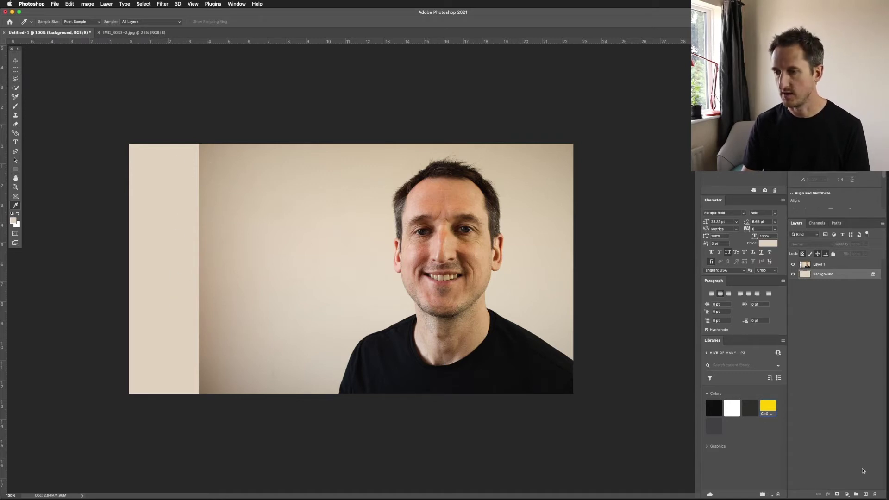
left_click(864, 494)
left_click_drag(831, 276, 828, 261)
Paint beige at 100% brush opacity over the left strip's hard edge on Layer 2.
key("b")
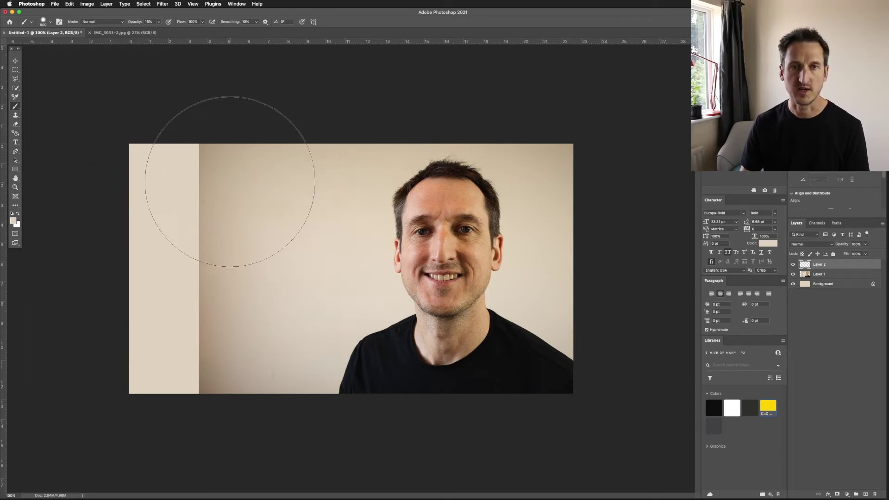
left_click_drag(158, 23, 195, 31)
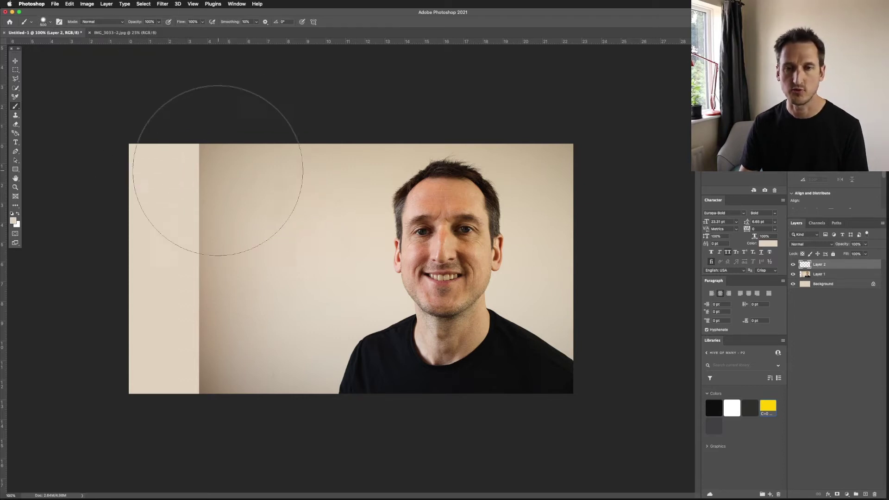
mouse_move(221, 129)
left_mouse_down()
mouse_move(186, 387)
mouse_move(182, 195)
left_mouse_up()
mouse_move(200, 247)
left_mouse_down()
mouse_move(199, 317)
mouse_move(230, 324)
mouse_move(221, 353)
mouse_move(210, 260)
mouse_move(272, 123)
left_mouse_up()
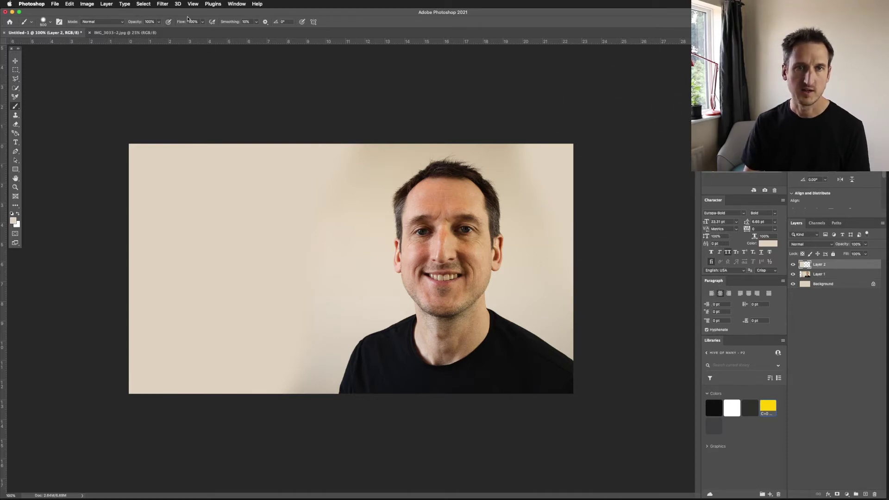
Paint faint beige at 8% opacity over the lower-left area and compare with the layer hidden.
left_click(158, 22)
left_click_drag(158, 31, 129, 31)
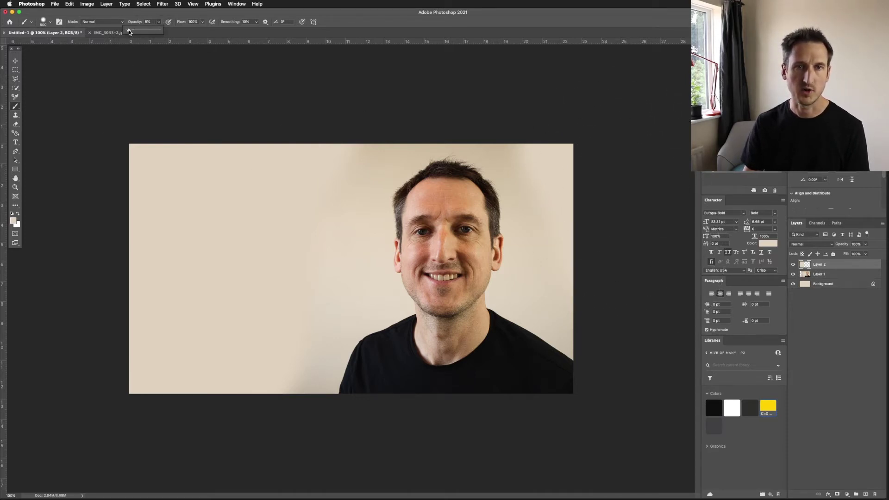
mouse_move(208, 99)
left_mouse_down()
mouse_move(305, 169)
mouse_move(278, 202)
left_mouse_up()
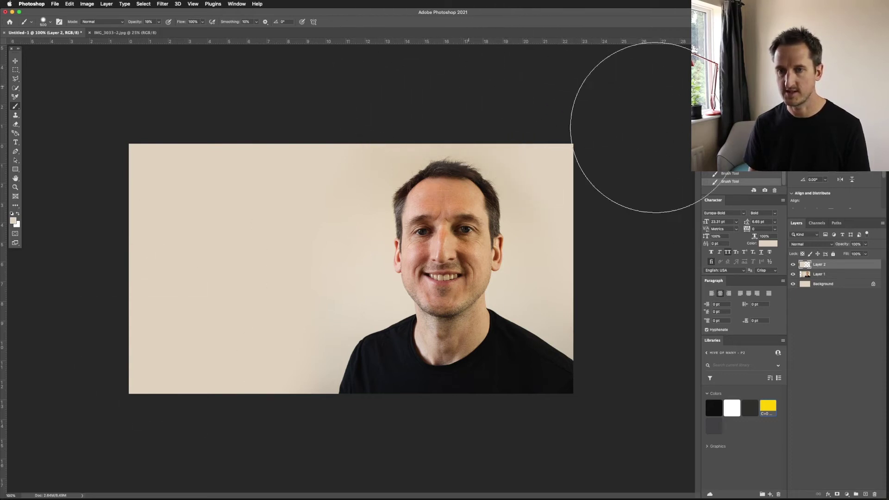
left_click(793, 265)
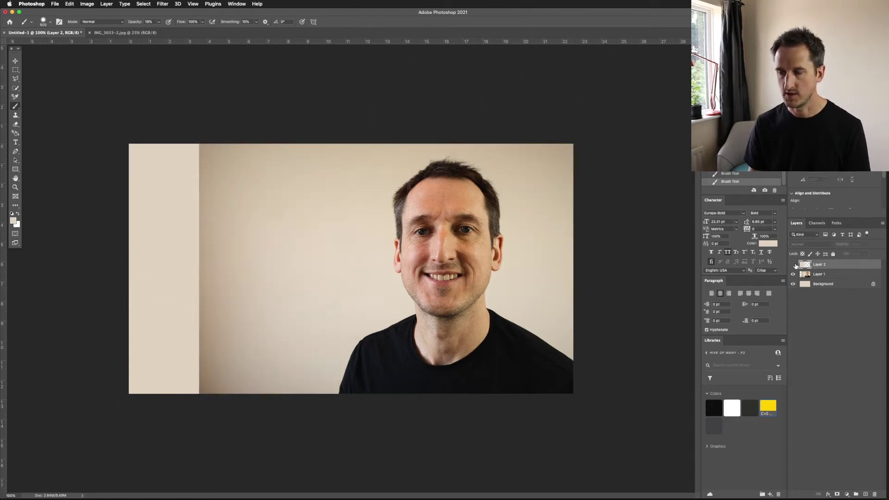
left_click(793, 264)
key("d")
key("v")
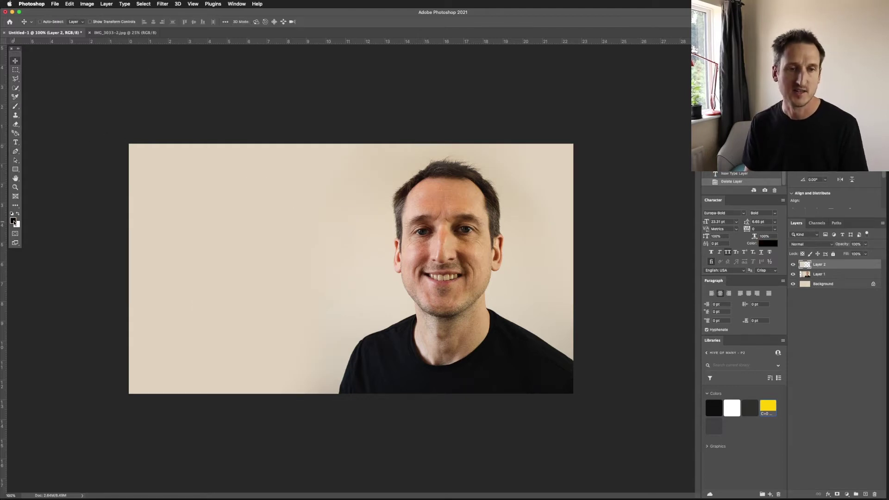
Type a black 'HOW TO DESIGN' heading on the left strip and move it higher.
left_click(13, 220)
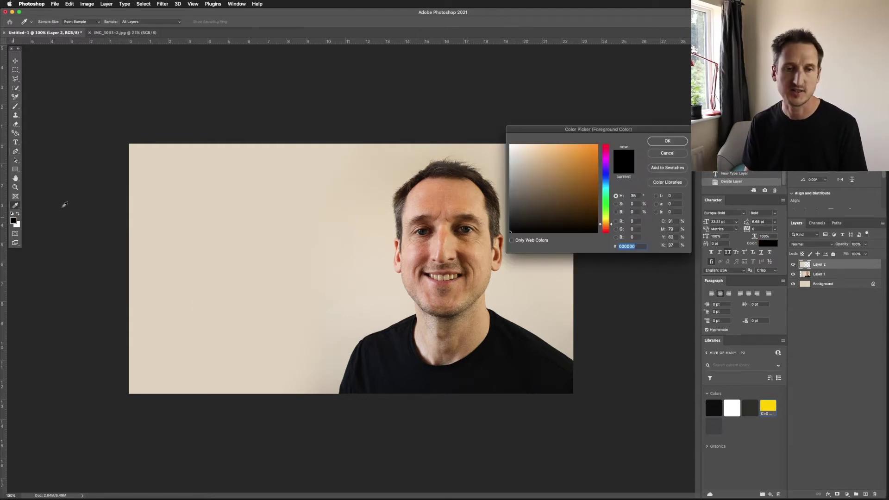
left_click(665, 142)
left_click(16, 143)
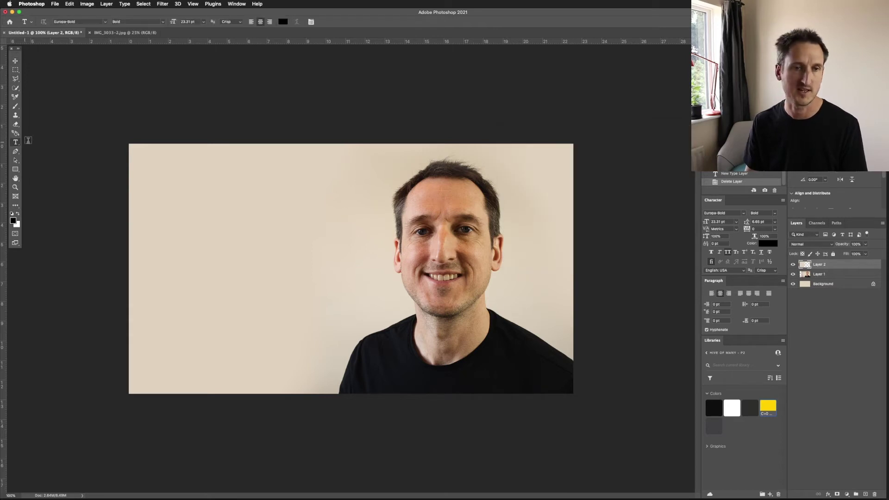
left_click(229, 220)
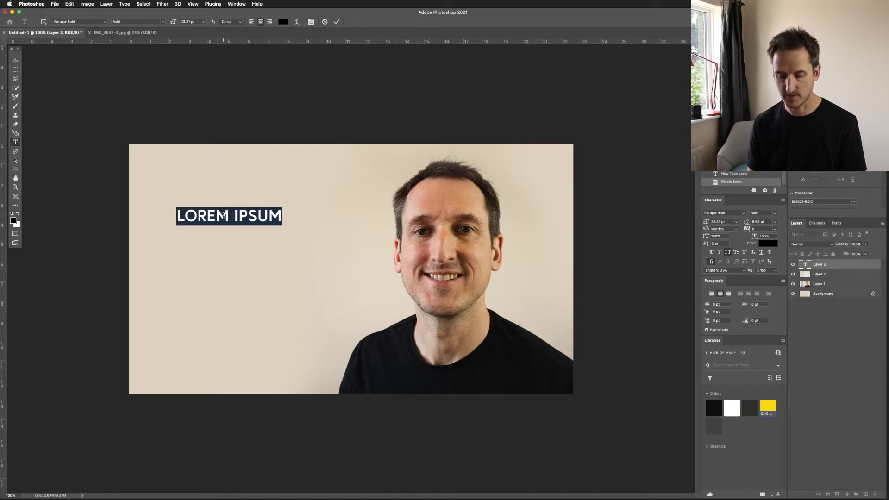
type("HOW TO DESIGN")
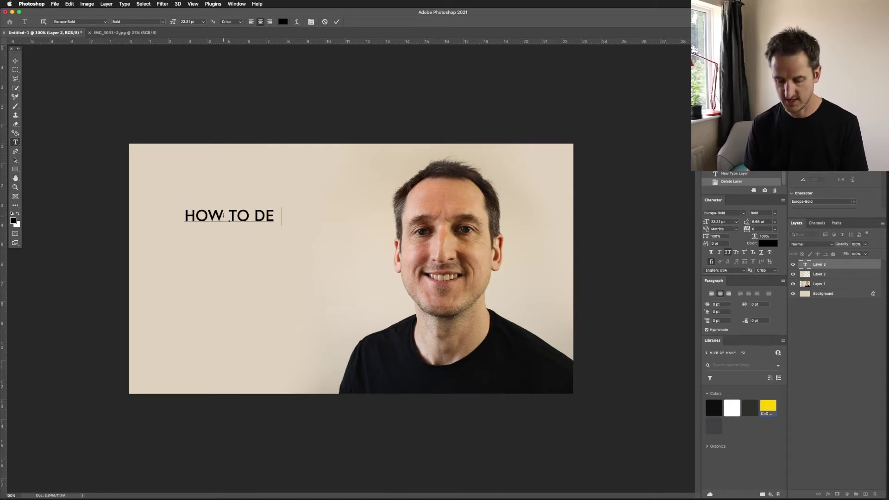
left_click(16, 61)
left_click_drag(253, 221, 283, 199)
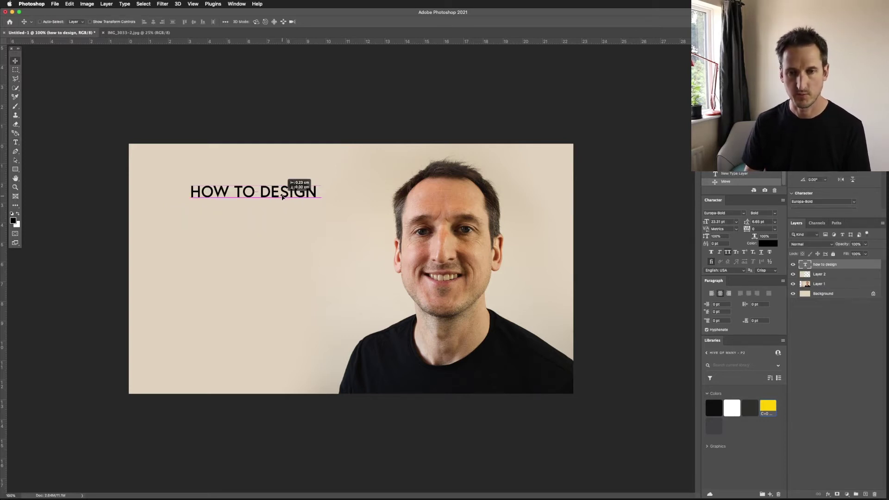
Extend the heading to 'HOW TO DESIGN A', nudge it right and duplicate it below.
key("t")
left_click(317, 190)
type("A")
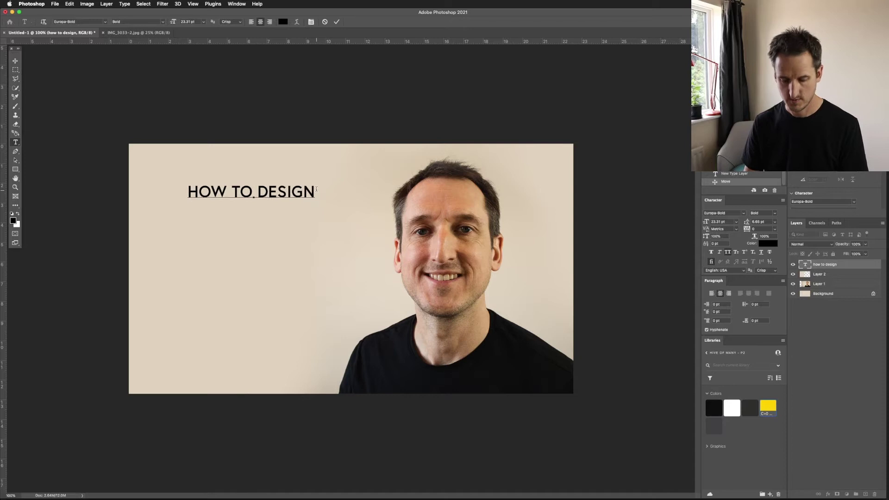
left_click(17, 61)
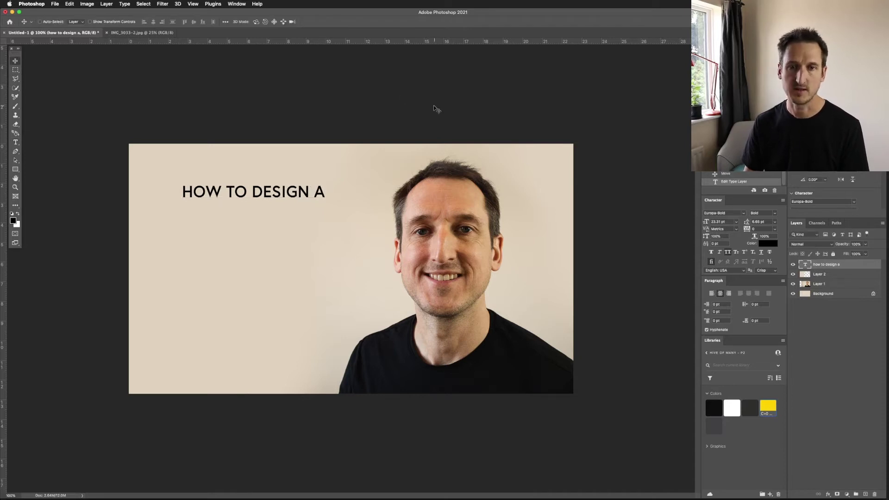
left_click_drag(287, 196, 295, 196)
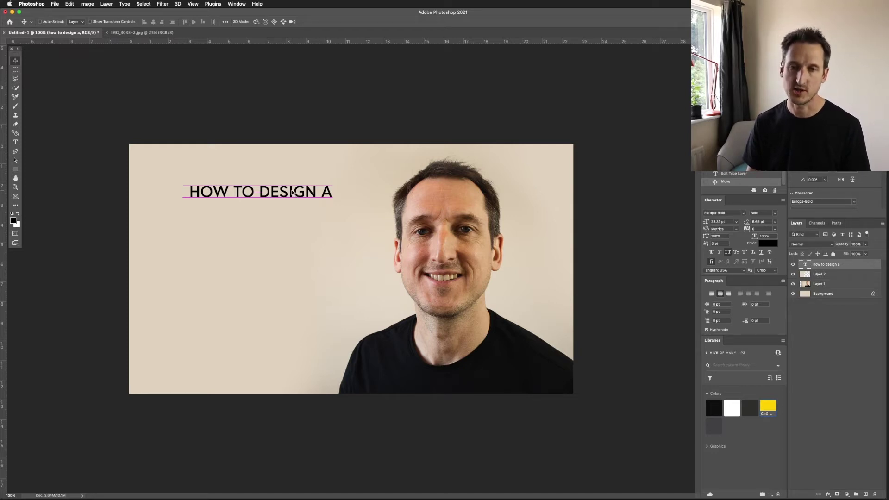
left_click_drag(292, 193, 293, 241)
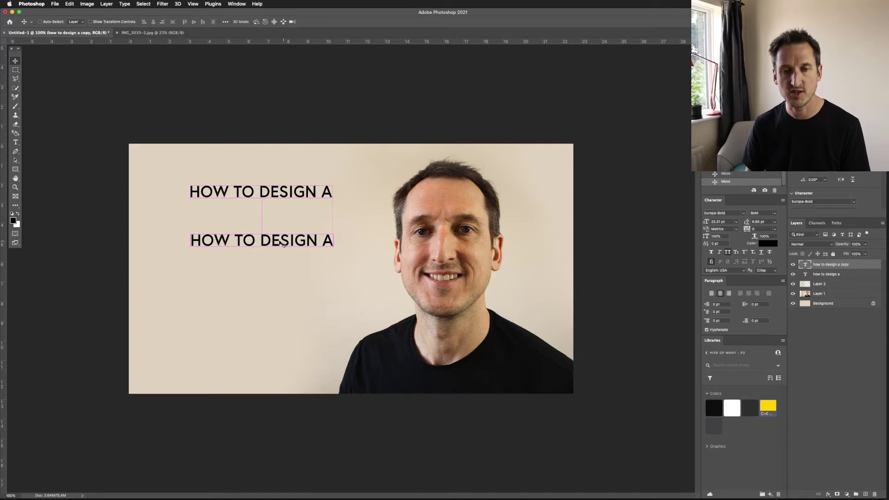
Replace the duplicate's text with 'YOUTUBE' and 'THUMBNAIL' on two lines.
double_click(244, 243)
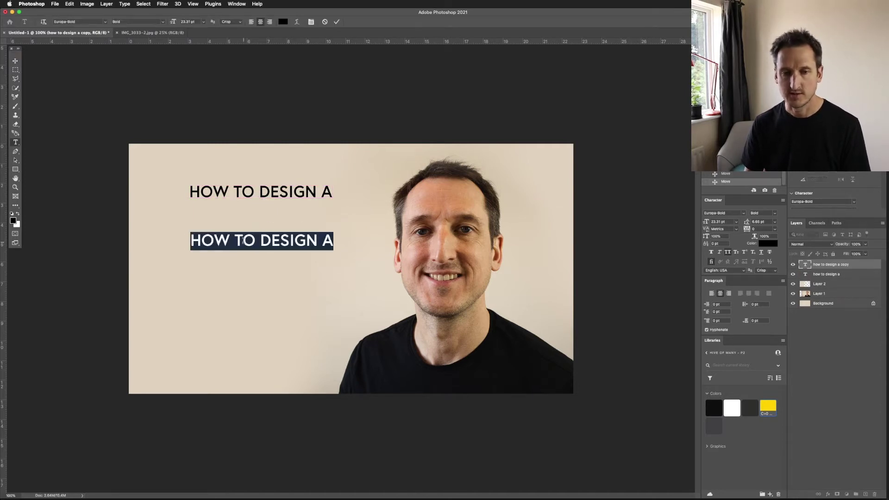
type("D")
key("BackSpace")
type("YOUTUBE")
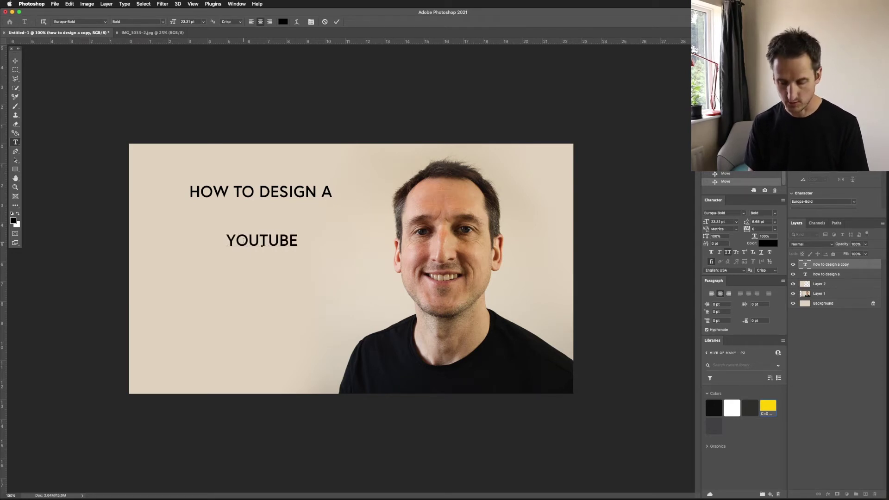
key("Return")
type("THUMBNAIL")
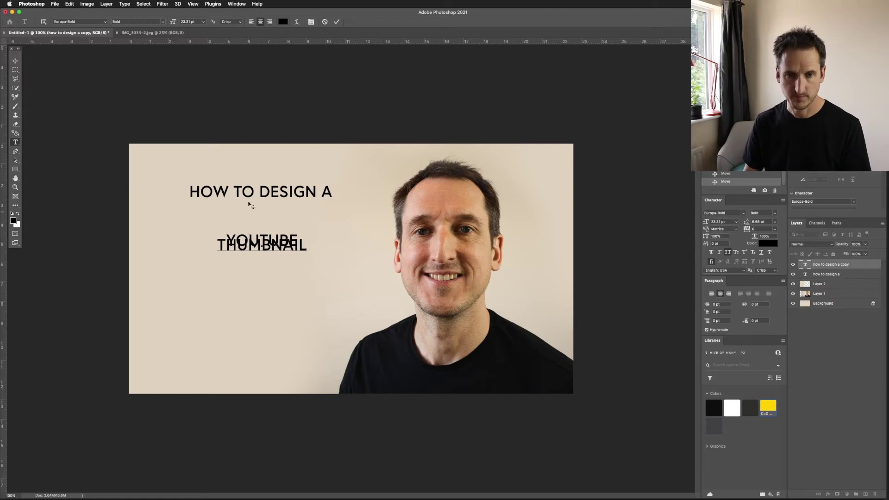
Set the title to 60 pt leading and 60 pt size, and nudge it down.
key("super+a")
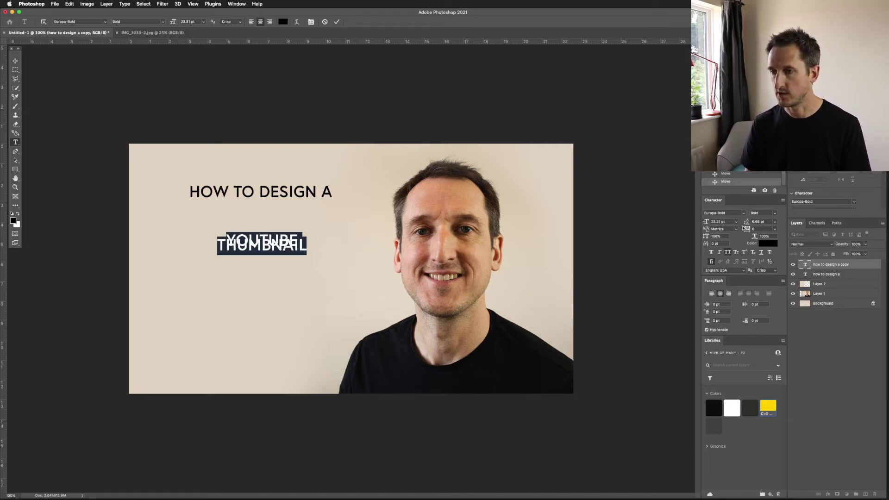
left_click(774, 224)
left_click(761, 303)
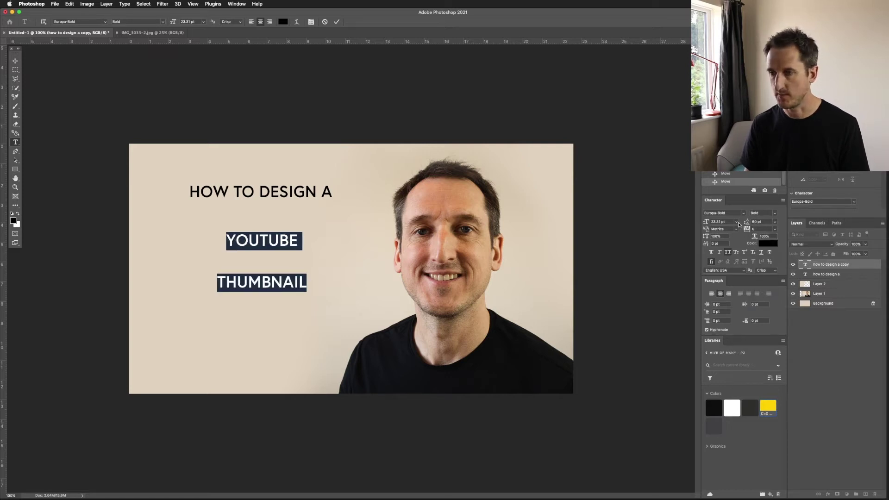
left_click(736, 223)
left_click(727, 309)
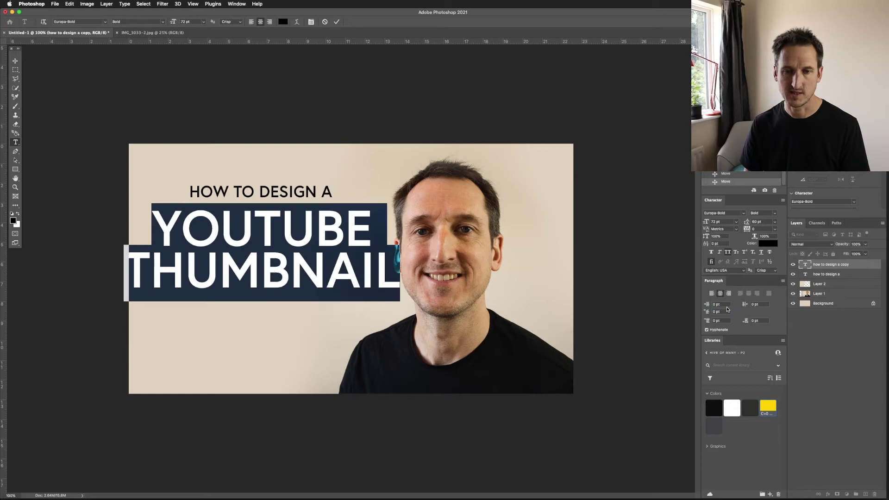
left_click(736, 222)
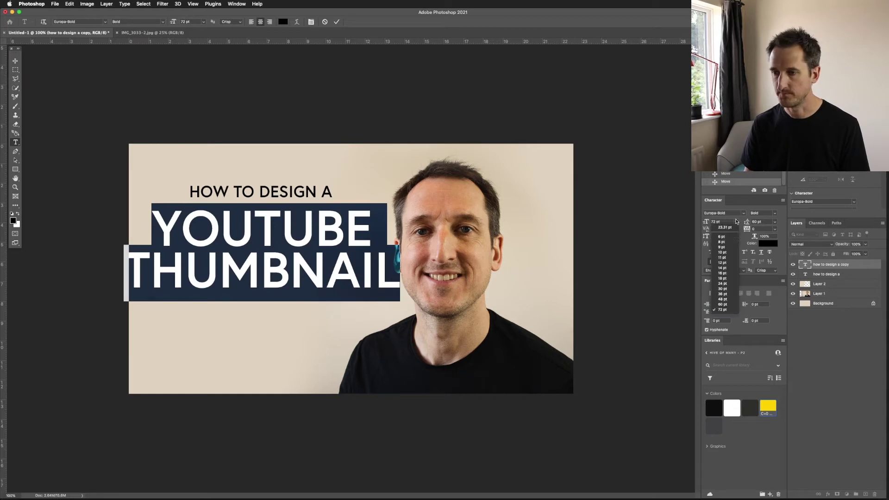
left_click(723, 304)
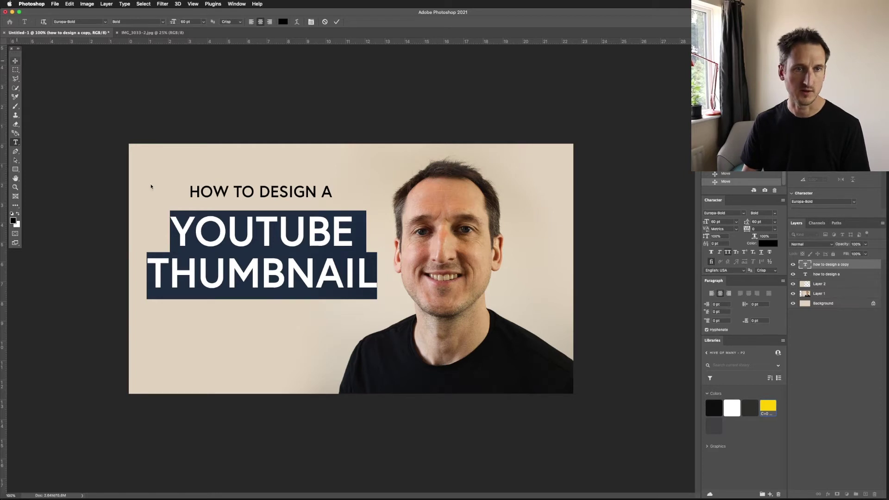
left_click(15, 60)
mouse_move(324, 275)
left_mouse_down()
mouse_move(322, 283)
mouse_move(323, 275)
left_mouse_up()
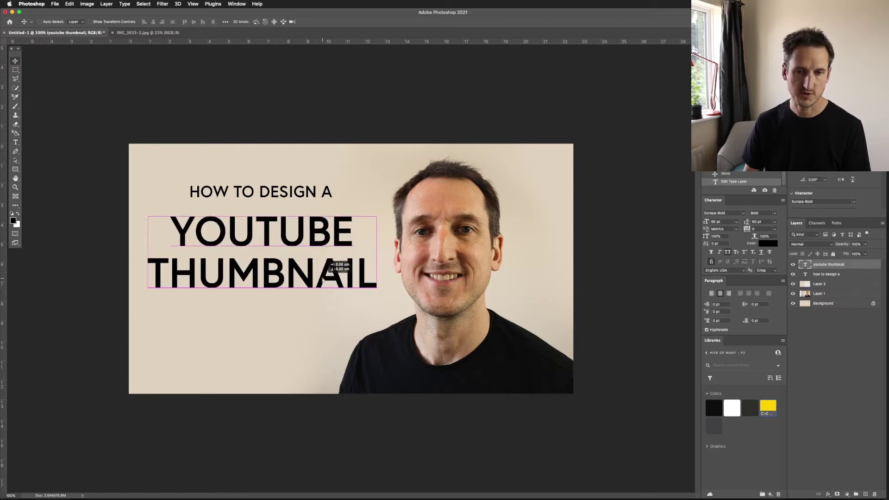
Move 'HOW TO DESIGN A' slightly down and duplicate it below the title.
left_click(296, 195)
left_click_drag(296, 195, 296, 202)
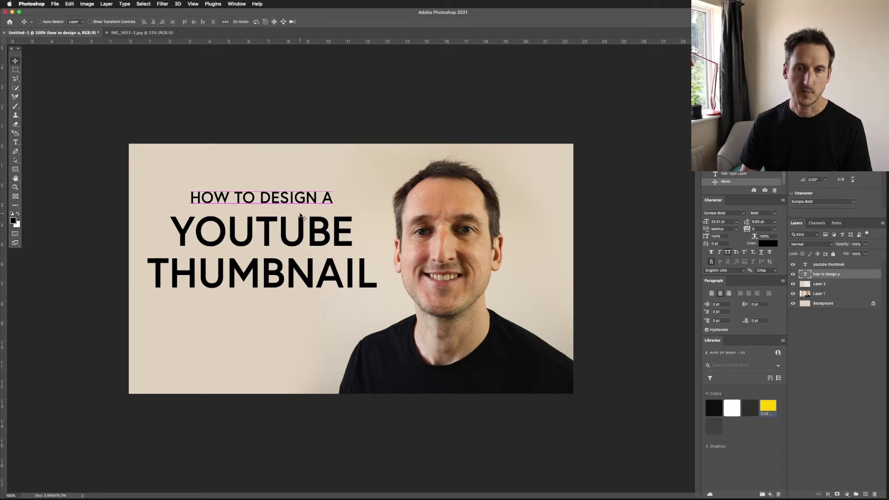
left_click_drag(304, 197, 305, 314)
Change the lower copy's text to 'IN UNDER 5 MINS'.
double_click(305, 314)
key("BackSpace")
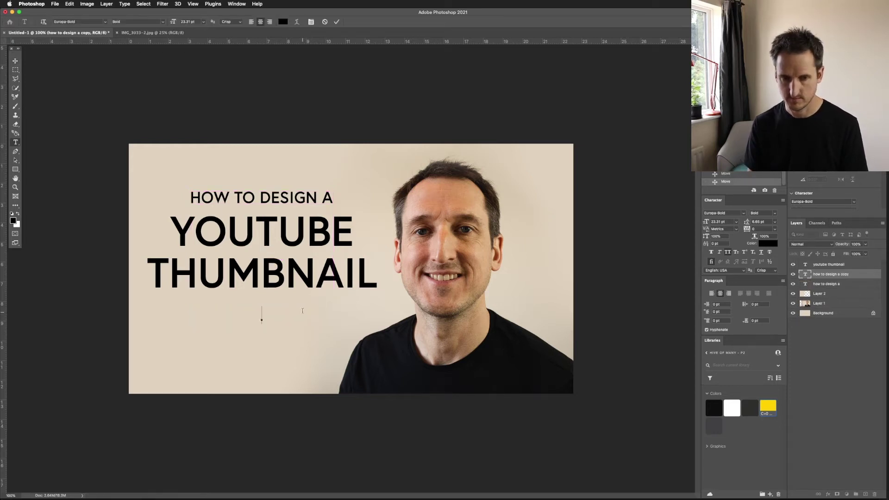
type("IN UNDER 5 MINS")
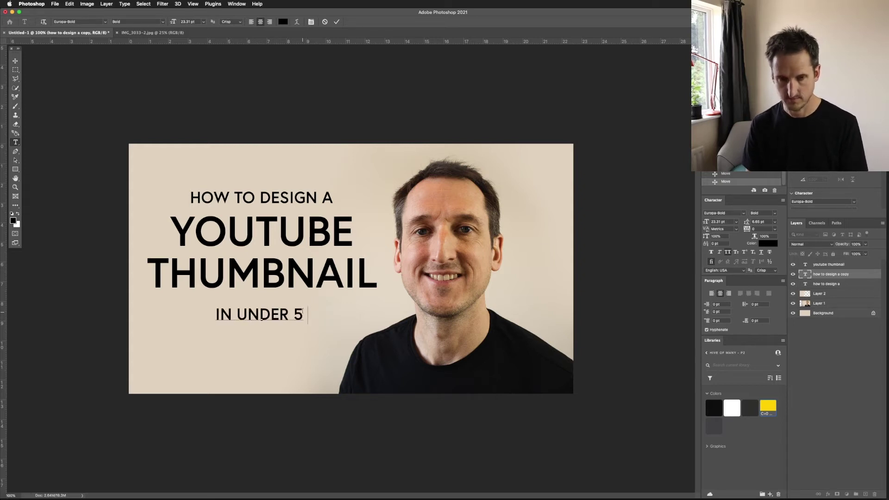
left_click(16, 61)
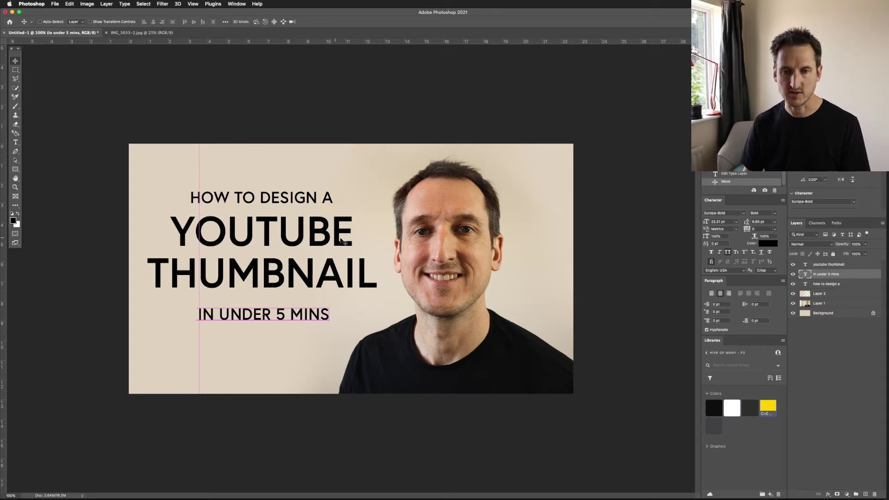
Move the 'IN UNDER 5 MINS' line and the YOUTUBE THUMBNAIL title further down.
left_click_drag(284, 318, 284, 338)
left_click(274, 286)
left_click_drag(278, 291, 278, 304)
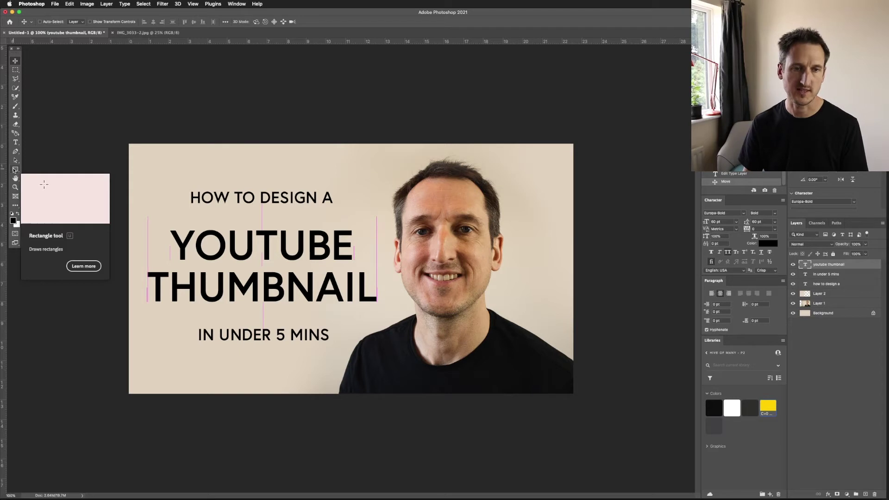
Draw a black rectangle over YOUTUBE and place its layer beneath the title text layer.
left_click(14, 169)
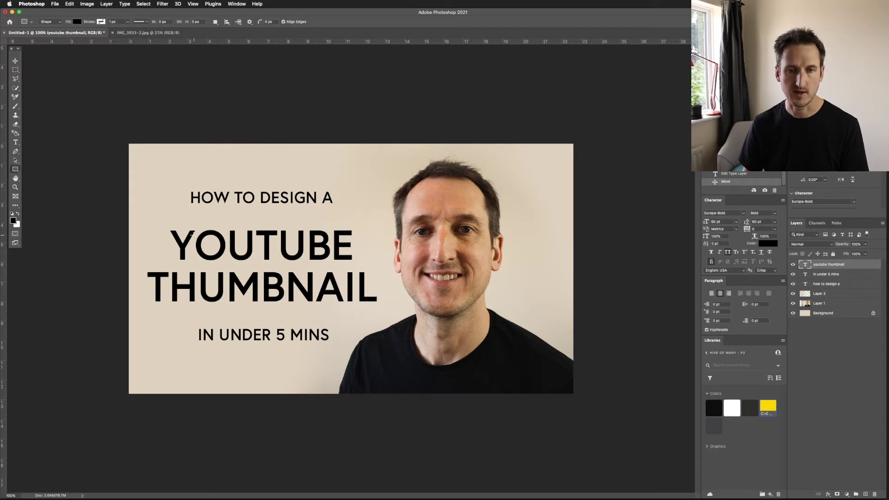
mouse_move(164, 223)
left_mouse_down()
mouse_move(320, 261)
mouse_move(277, 245)
left_mouse_up()
key("v")
mouse_move(123, 219)
left_mouse_down()
mouse_move(239, 243)
mouse_move(212, 238)
left_mouse_up()
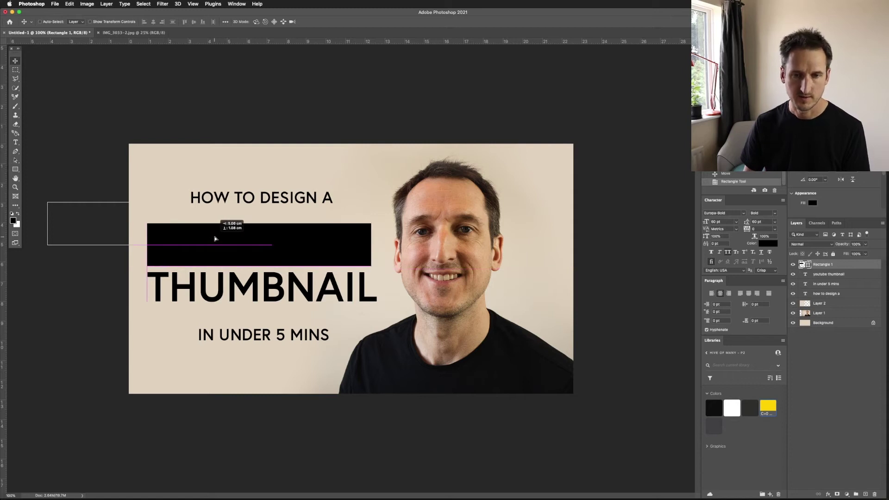
left_click_drag(215, 239, 215, 238)
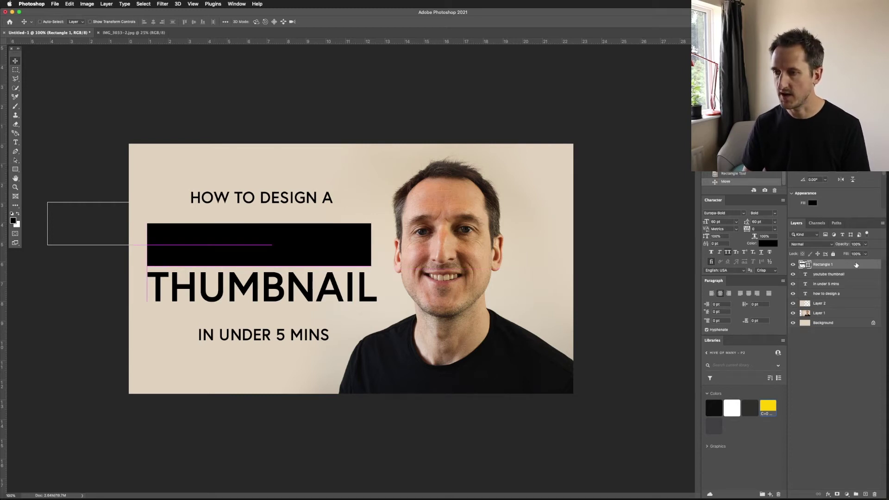
left_click_drag(852, 268, 850, 282)
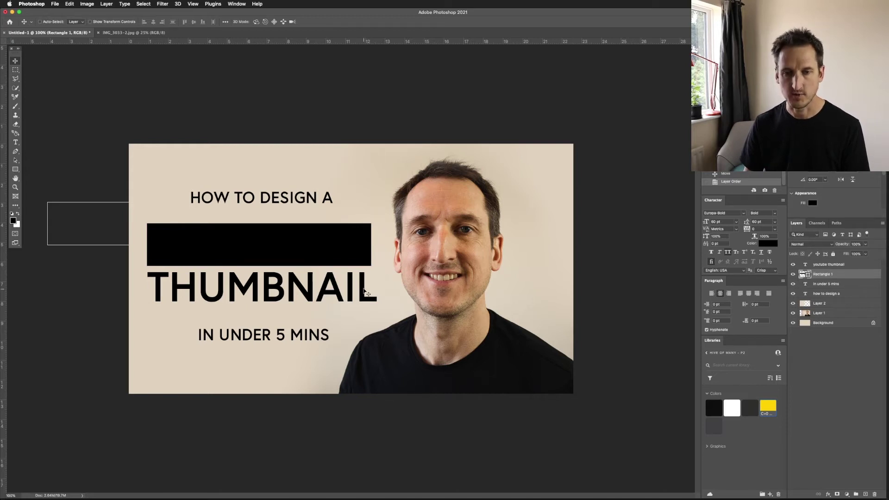
left_click(862, 265)
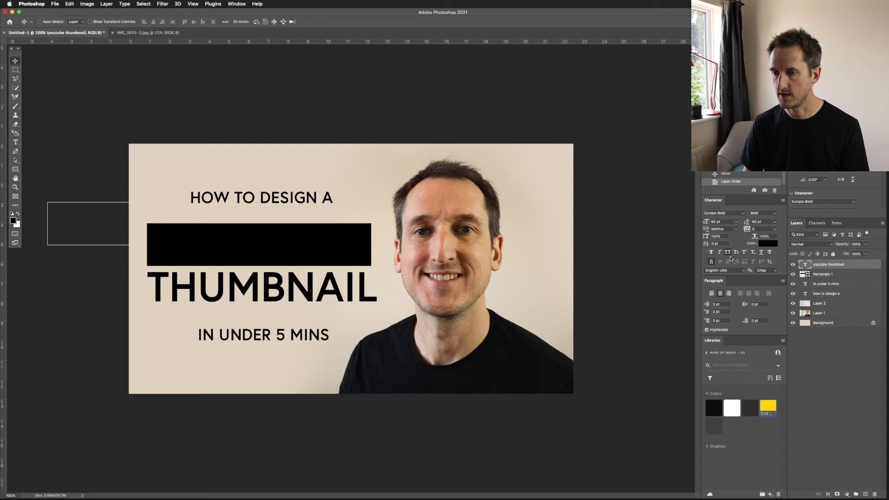
Set the YOUTUBE THUMBNAIL text colour to white (#ffffff).
left_click(770, 246)
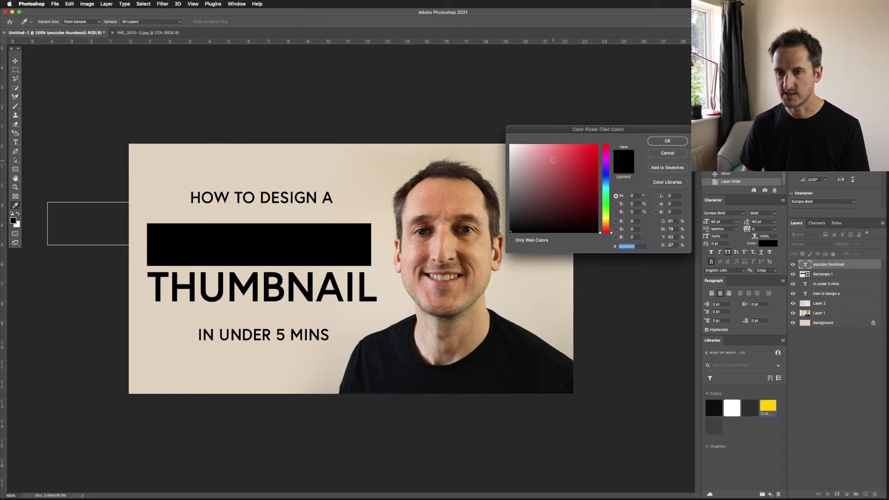
type("ffffff")
key("Return")
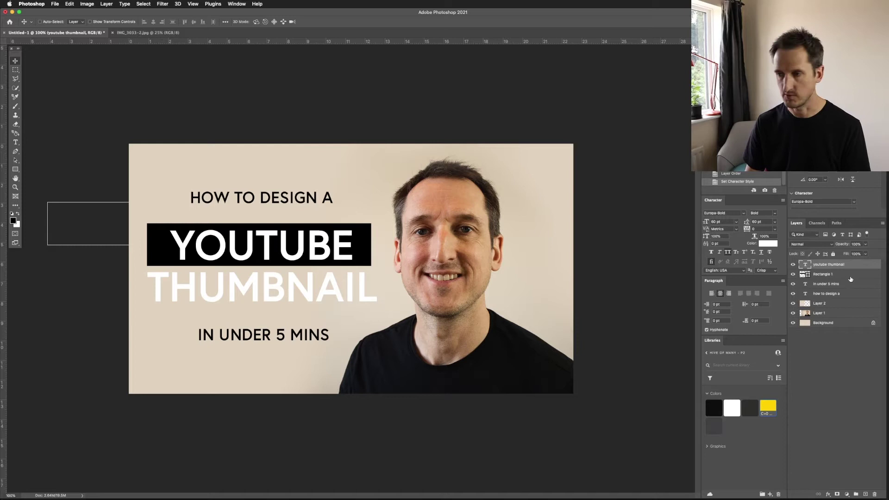
left_click(186, 236)
Resize the YOUTUBE black bar to fit the word more closely.
key("super+t")
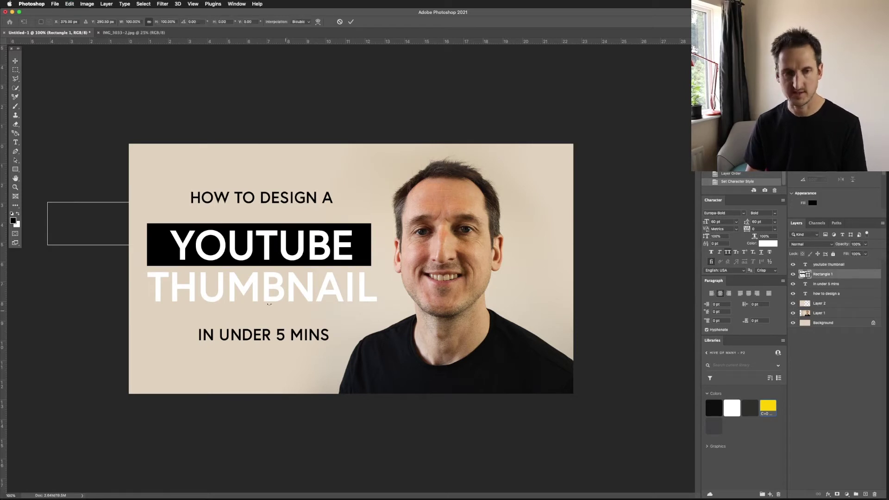
left_click_drag(147, 241, 162, 243)
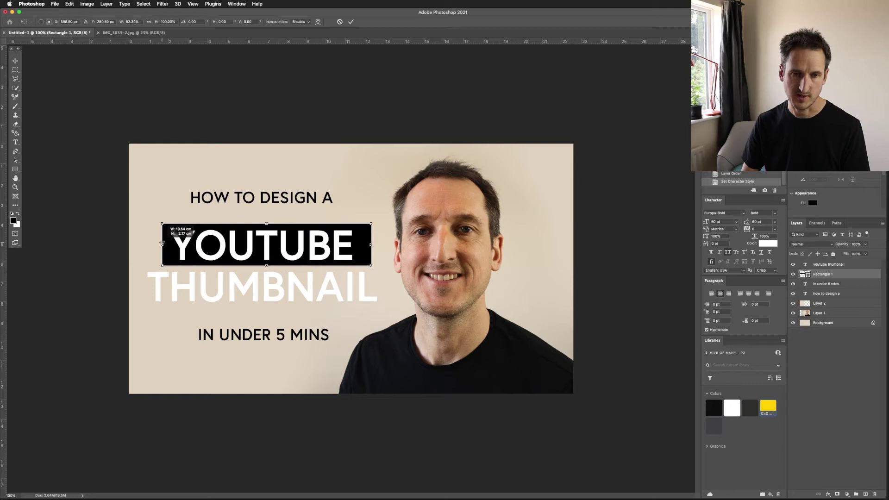
left_click_drag(373, 246, 361, 246)
left_click_drag(262, 267, 262, 269)
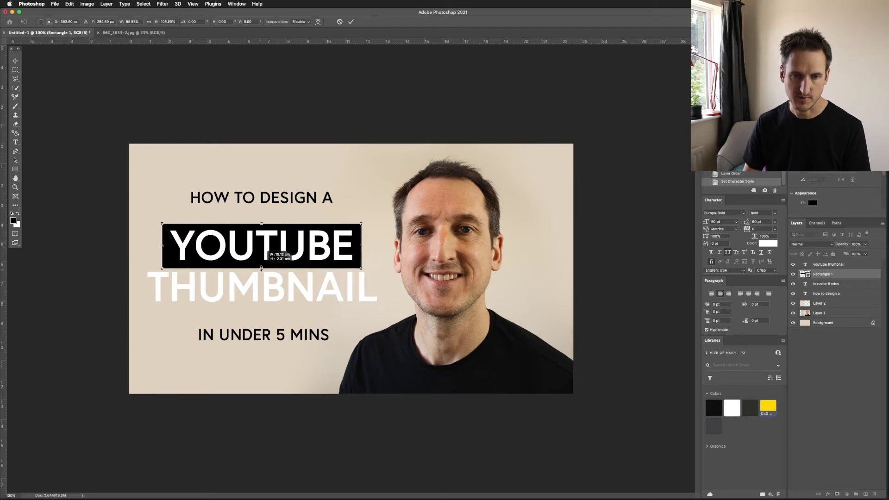
left_click(15, 61)
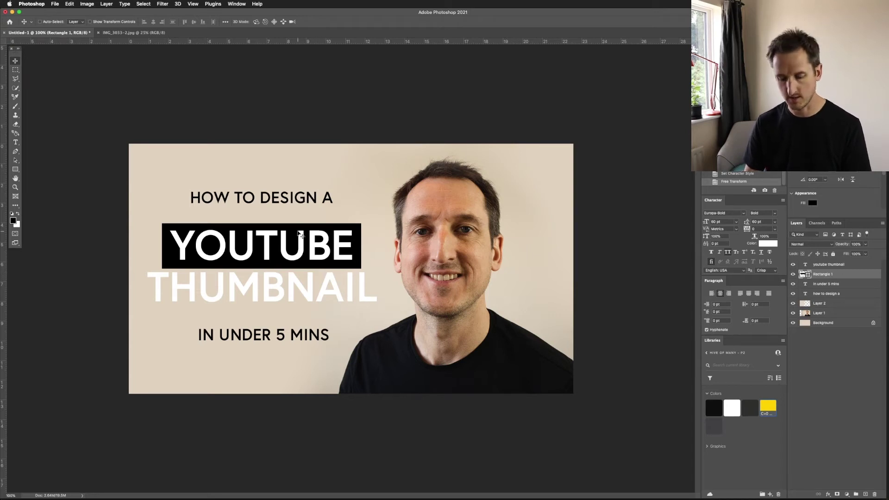
Duplicate the black bar behind THUMBNAIL and widen it to span the word.
left_click_drag(334, 230, 382, 287)
key("super+t")
left_click_drag(161, 288, 139, 288)
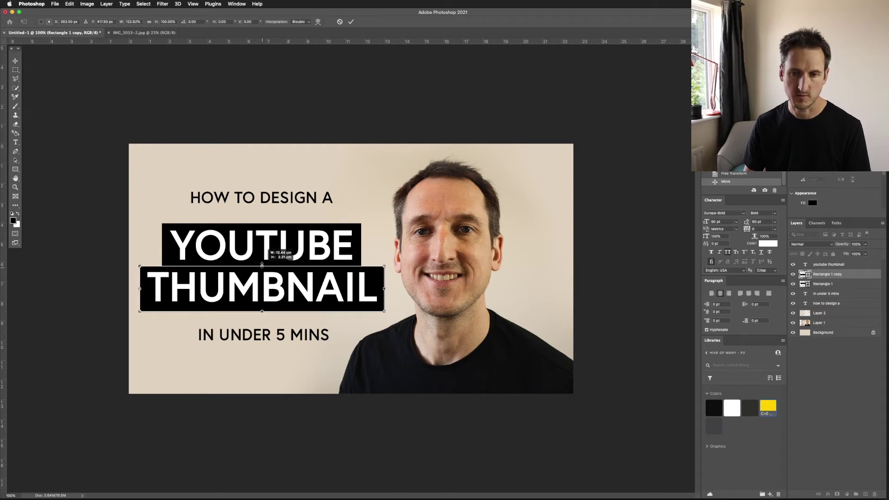
key("Return")
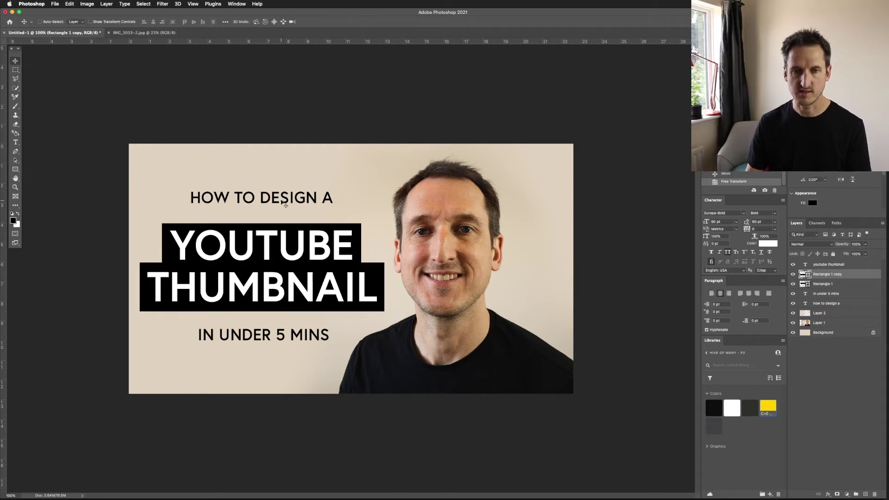
Nudge IN UNDER 5 MINS up, then set it and HOW TO DESIGN A to 30 pt.
left_click(848, 294)
left_click_drag(309, 341, 309, 335)
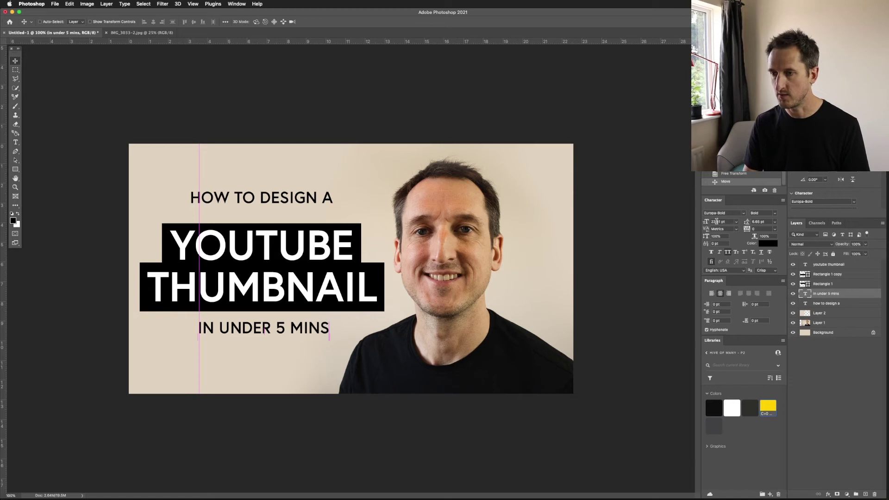
left_click(737, 221)
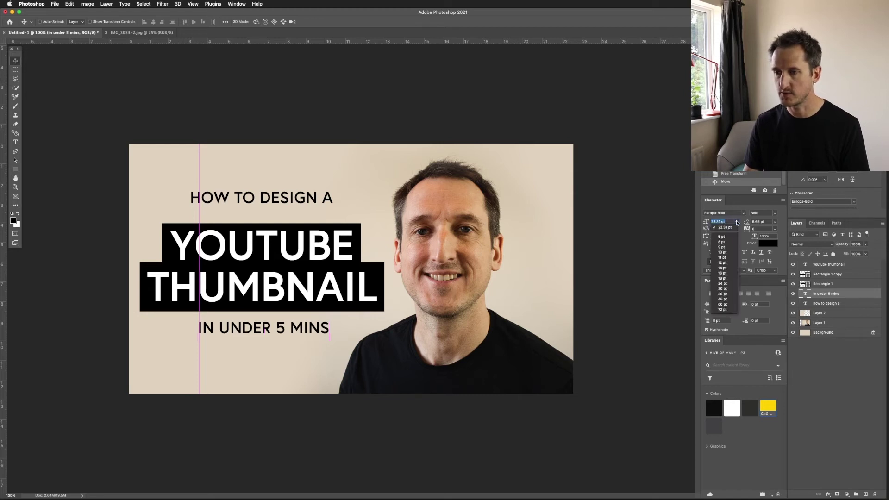
left_click(731, 290)
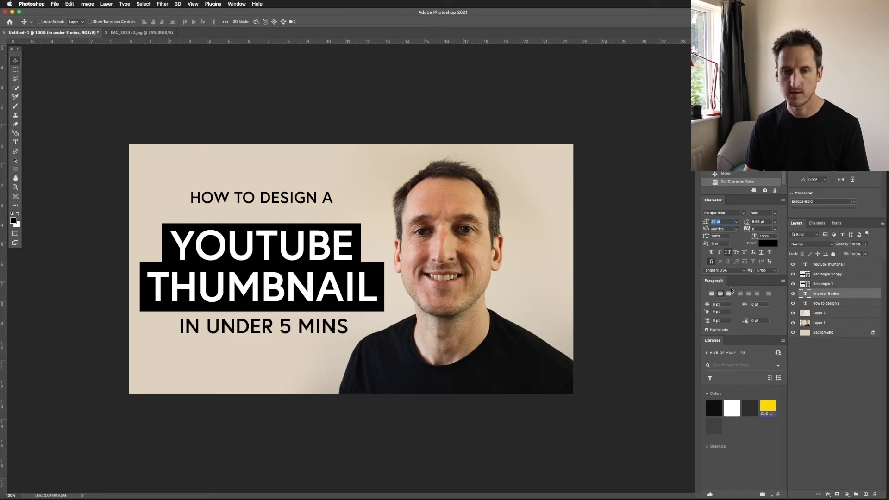
left_click(843, 303)
left_click(736, 222)
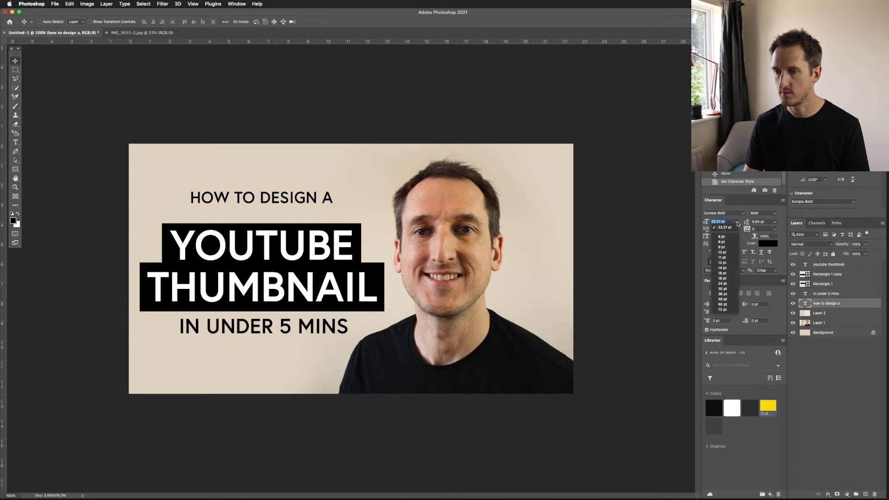
left_click(727, 288)
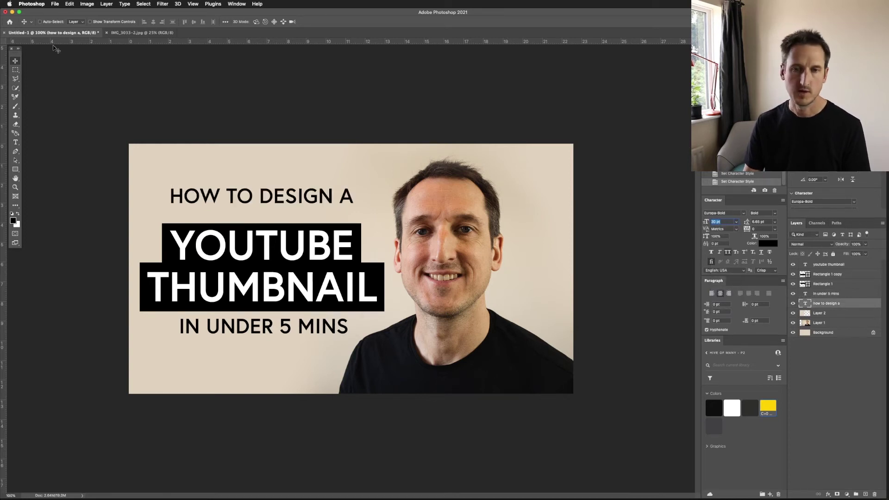
Nudge IN UNDER 5 MINS and HOW TO DESIGN A slightly lower toward the black boxes.
left_click(798, 338)
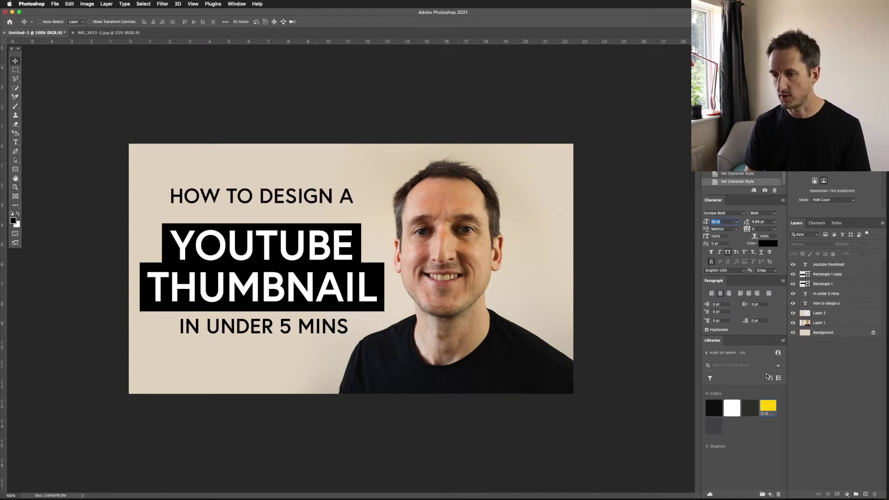
left_click(300, 200)
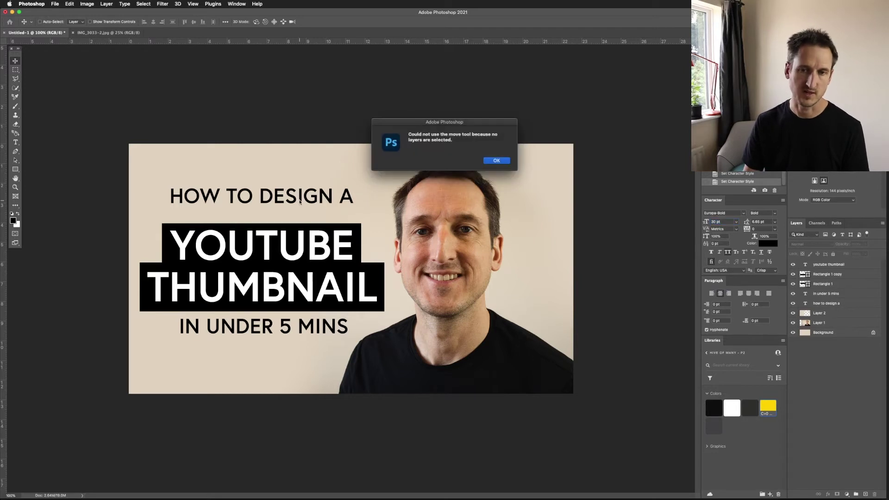
left_click(506, 161)
left_click(856, 293)
left_click_drag(306, 339, 306, 344)
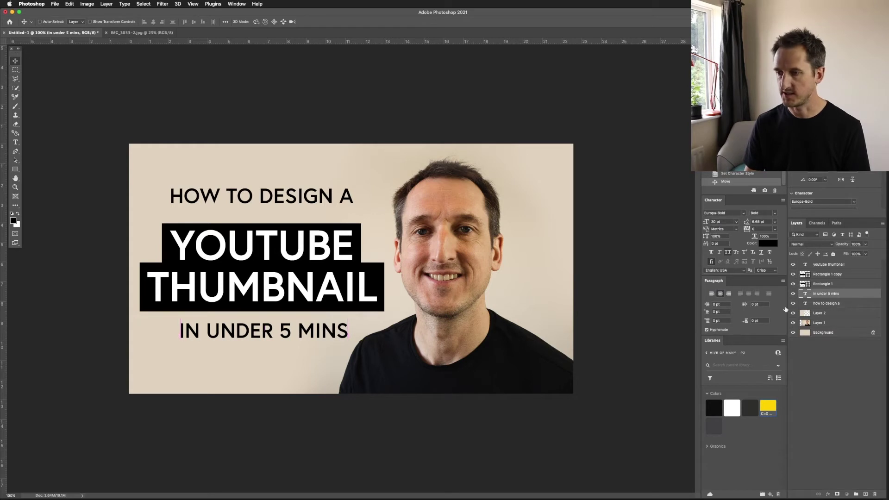
left_click(814, 303)
left_click_drag(331, 197, 331, 205)
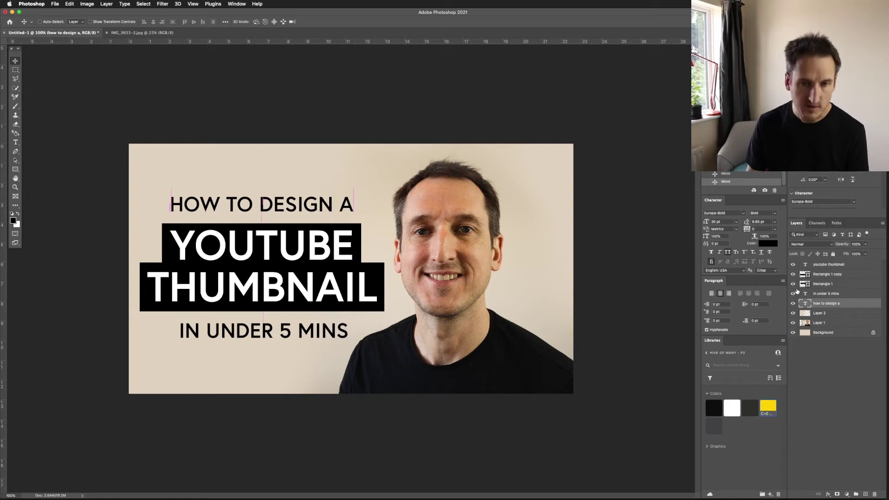
Align the five text and black-box layers on their horizontal centres across the canvas.
key("super")
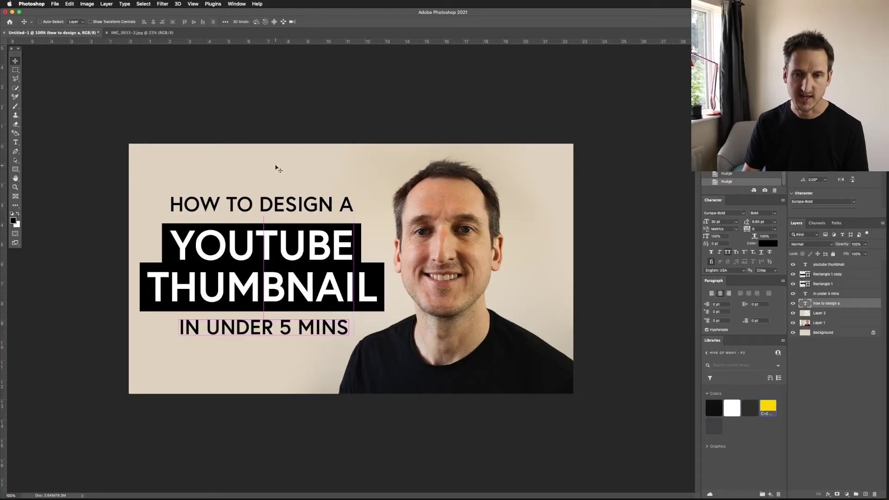
left_click(856, 264, "shift")
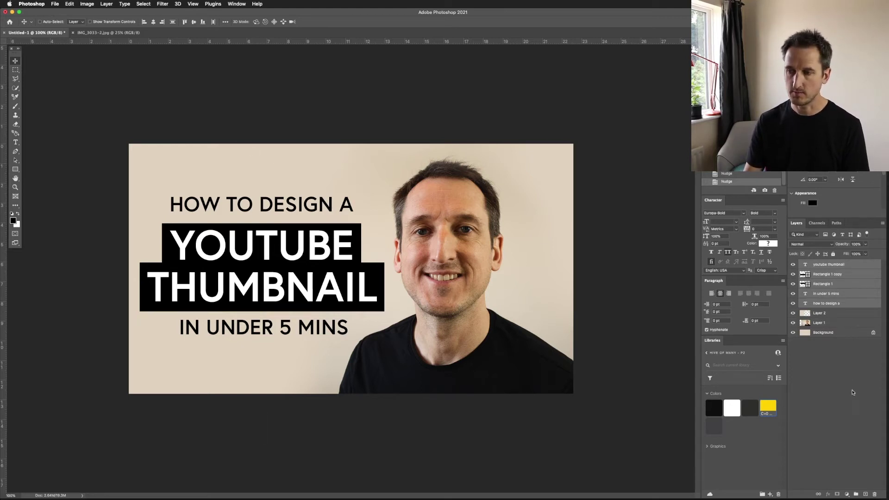
left_click(853, 303)
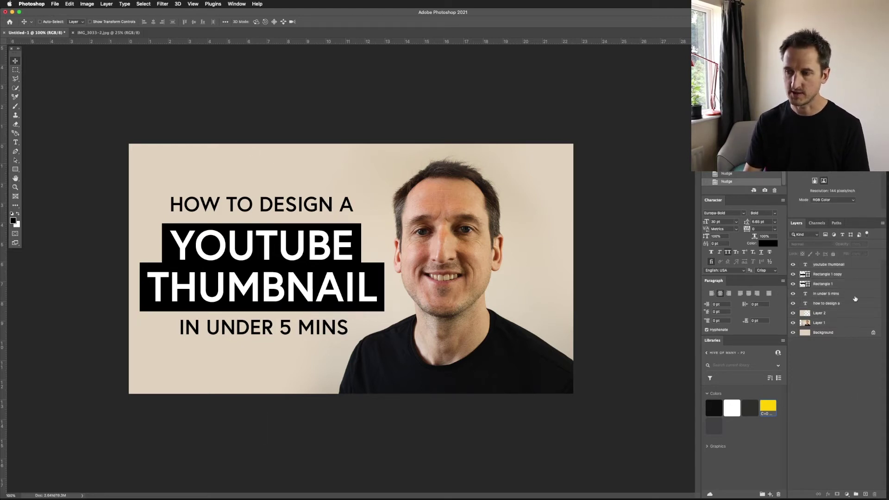
left_click(851, 265, "shift")
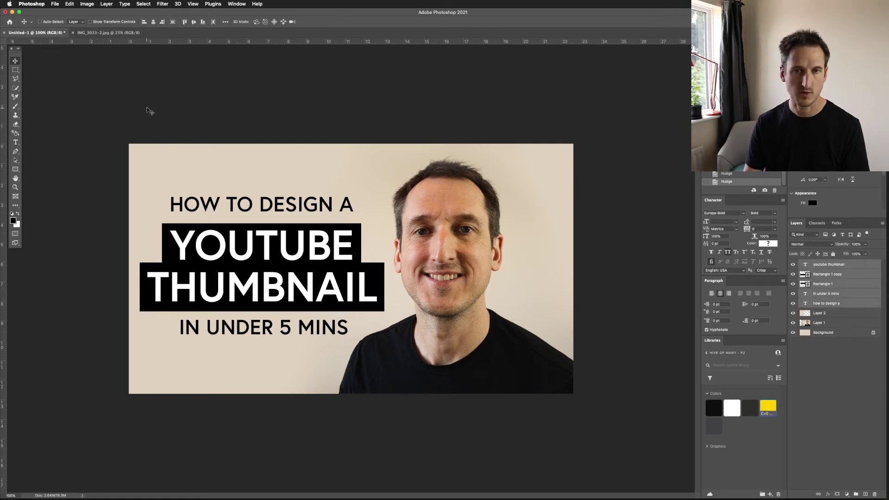
key("super+a")
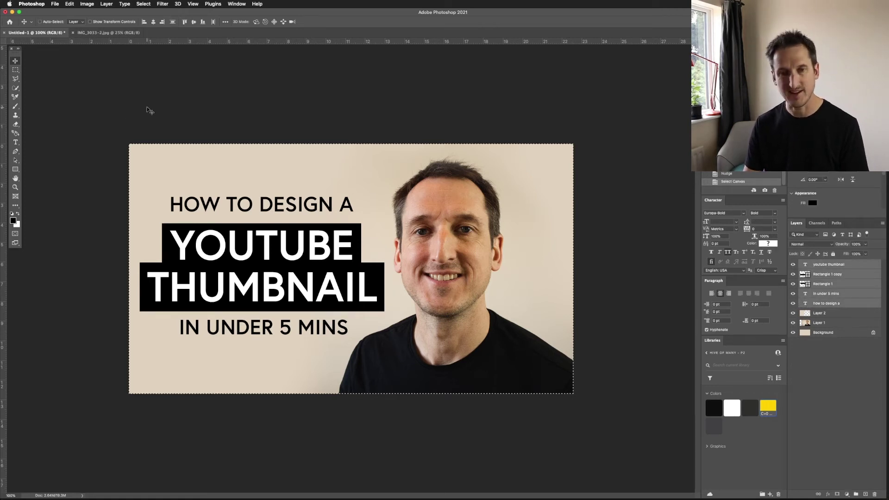
left_click(153, 21)
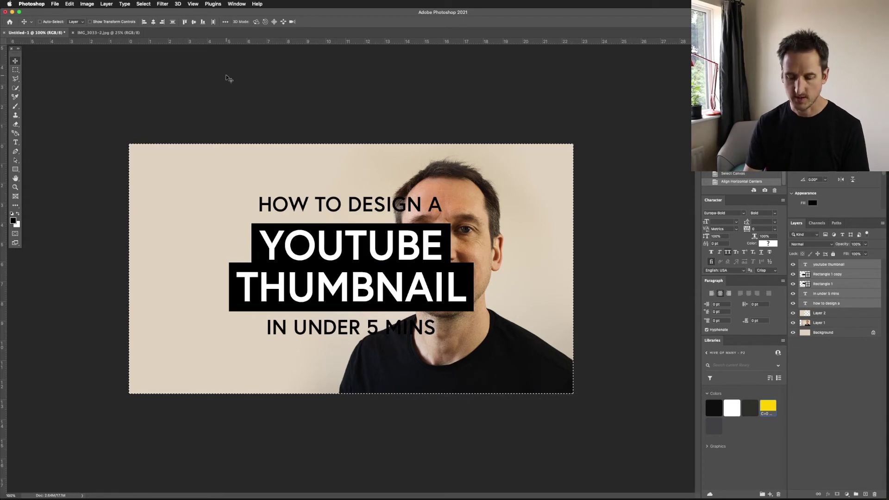
Move the centred text block back left onto the beige area, clear of the face.
key("super+d")
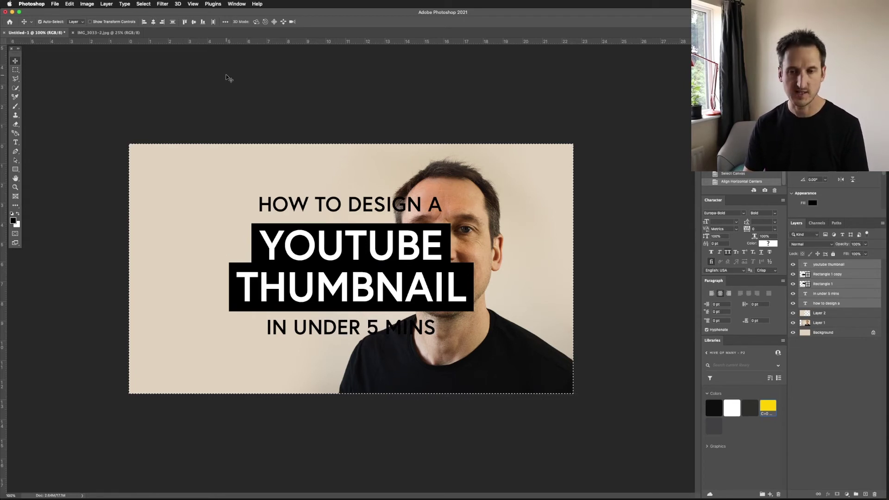
left_click_drag(417, 242, 332, 239)
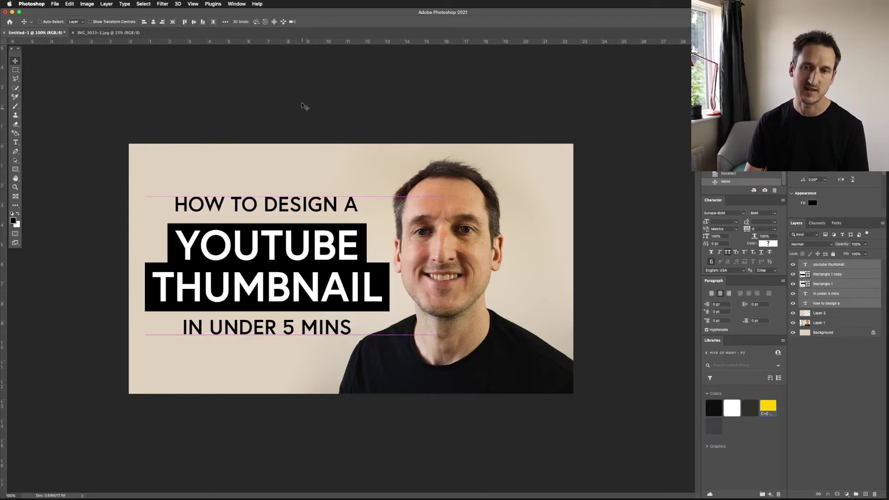
left_click(856, 368)
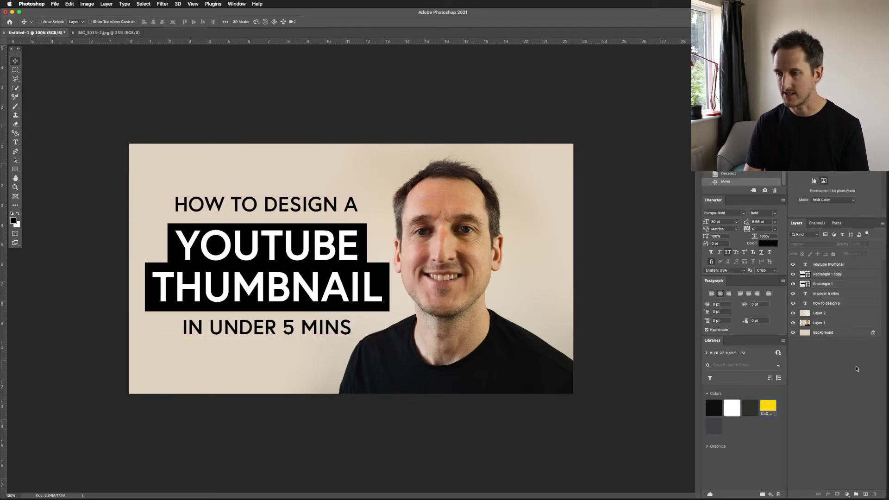
key("ctrl+z")
key("ctrl+z")
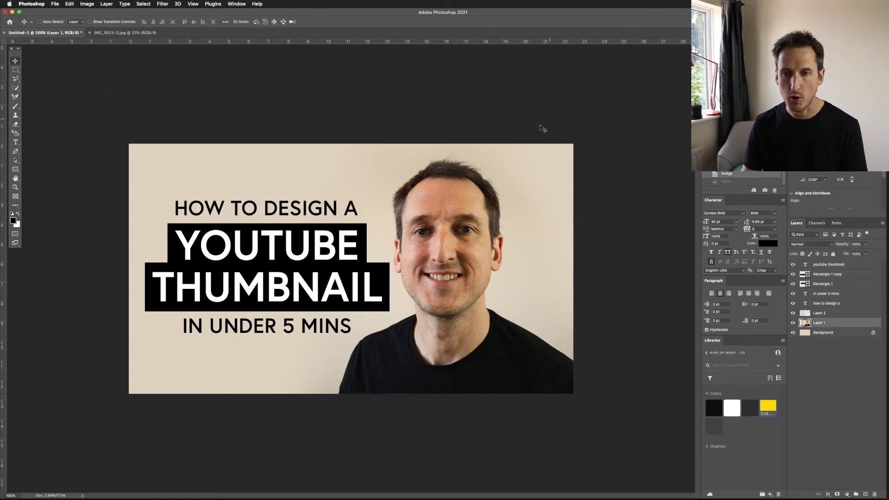
On a new layer, draw a polygonal triangle selection covering the canvas's lower-left diagonal.
left_click(15, 79)
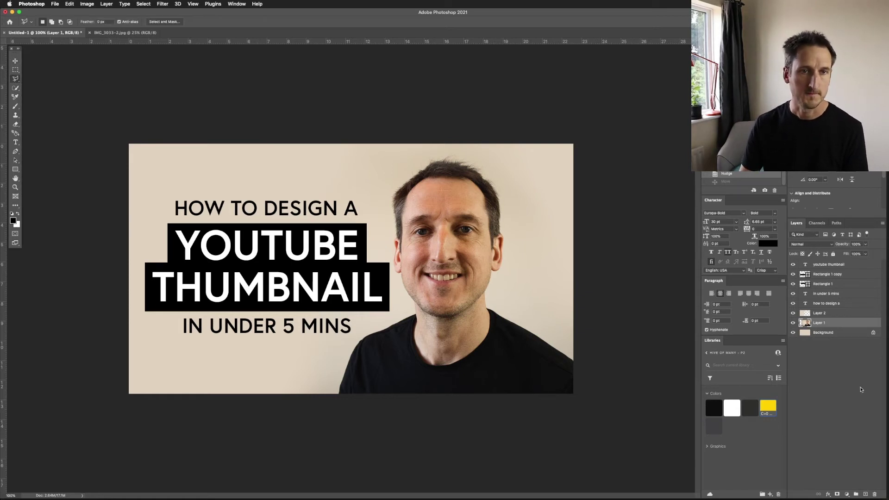
left_click(865, 494)
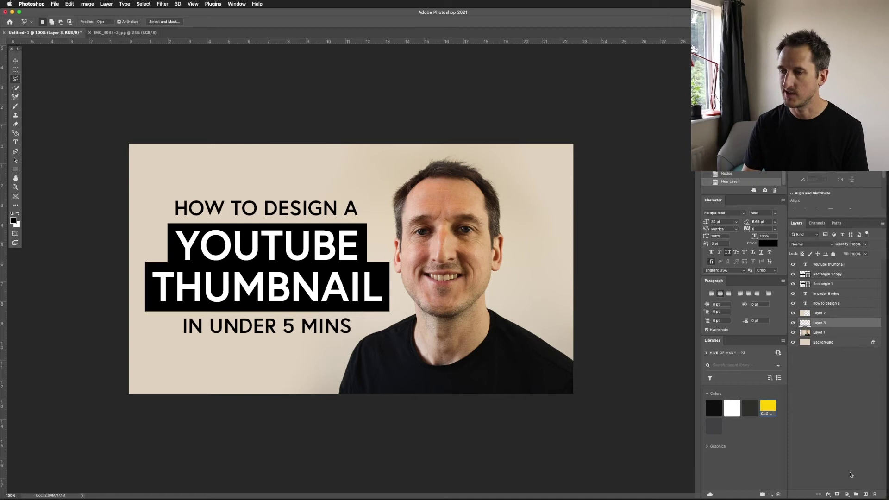
left_click(121, 398)
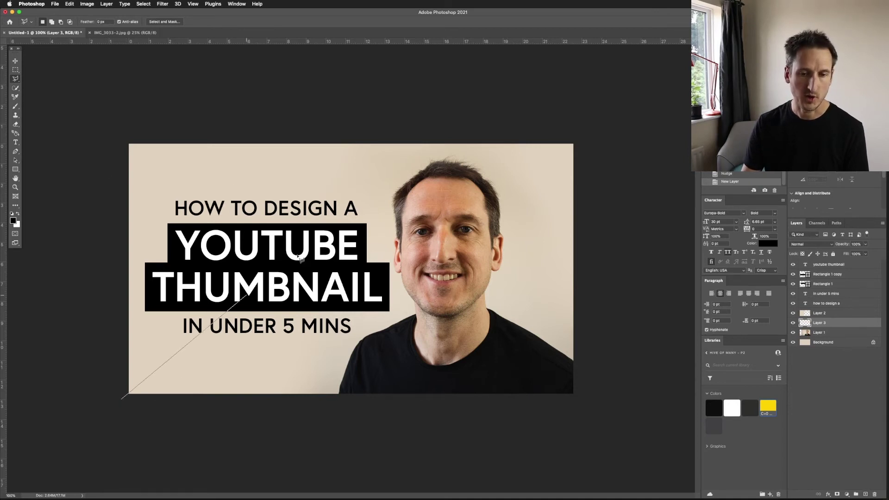
left_click(455, 122)
left_click(103, 121)
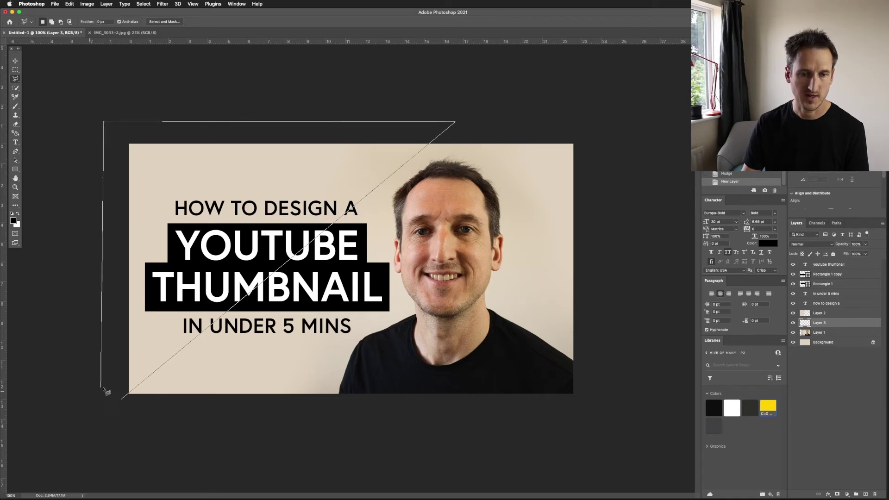
left_click(121, 400)
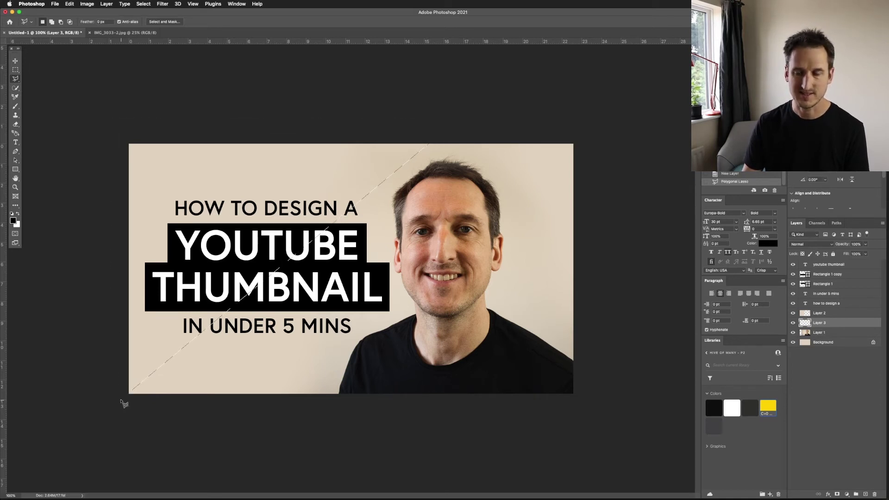
Fill the triangle selection with yellow #ffd100 via Edit > Fill.
left_click(87, 4)
mouse_move(70, 4)
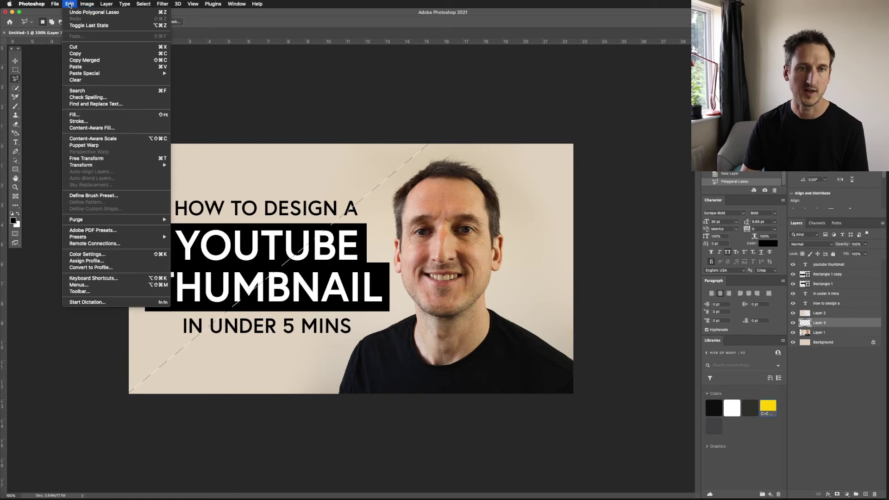
left_click(74, 115)
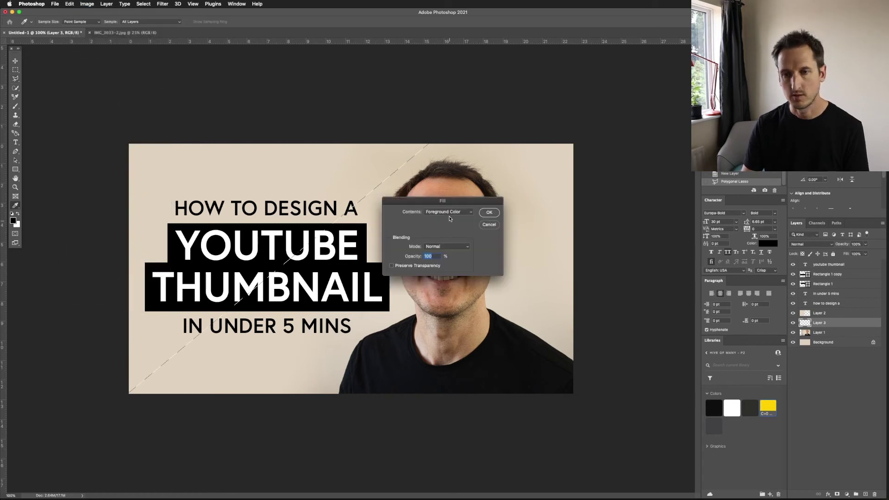
left_click(448, 213)
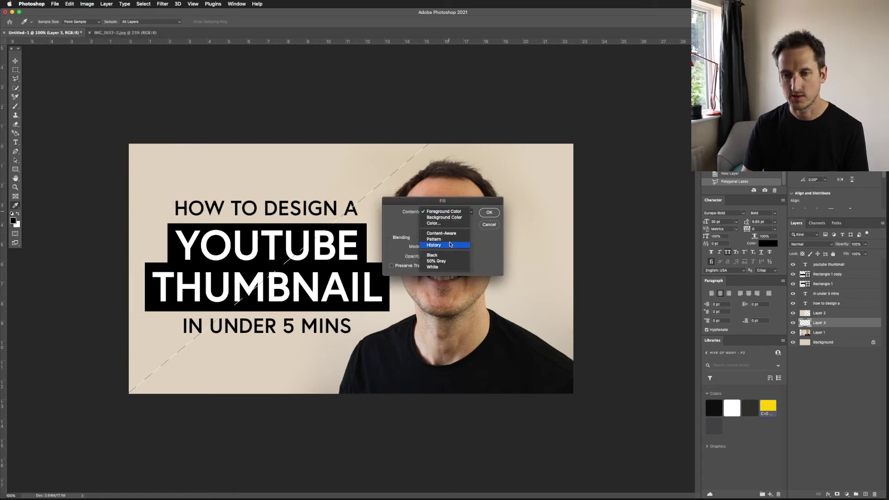
left_click(448, 225)
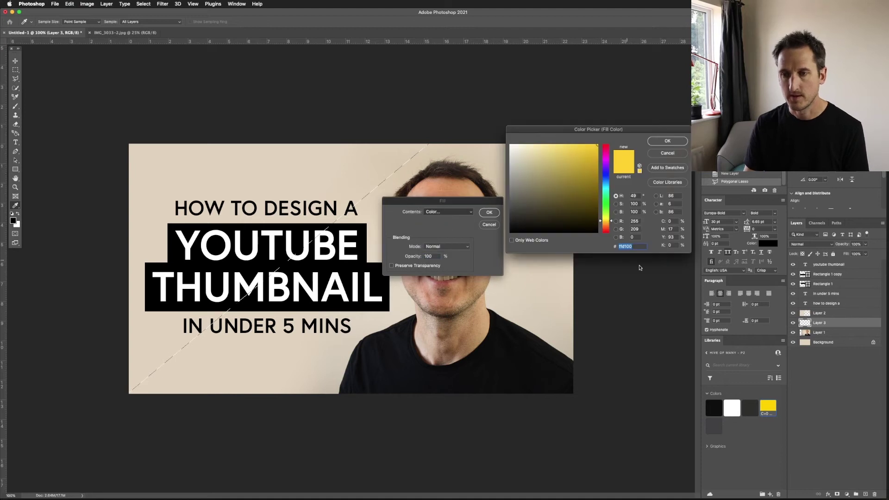
left_click_drag(606, 129, 310, 93)
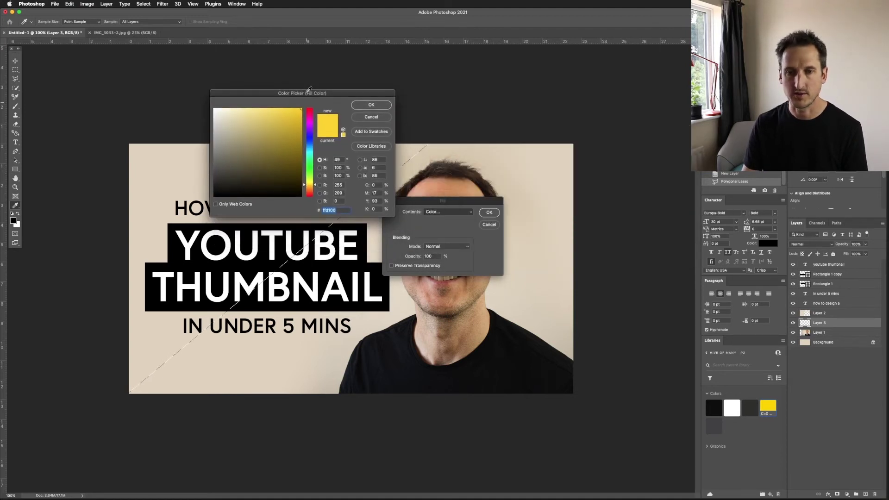
left_click(357, 106)
left_click(488, 213)
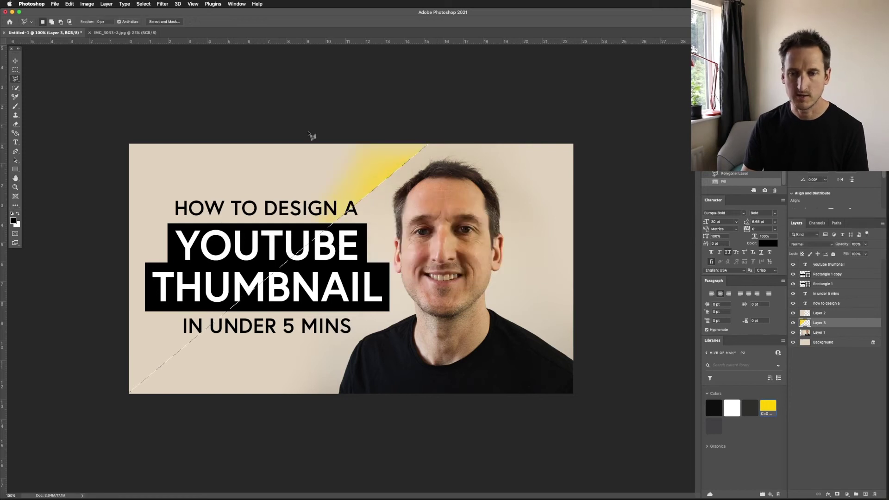
Move the yellow layer above Layer 2 and deselect the triangle.
left_click(16, 61)
left_click(856, 408)
left_click_drag(842, 322, 841, 310)
key("ctrl+d")
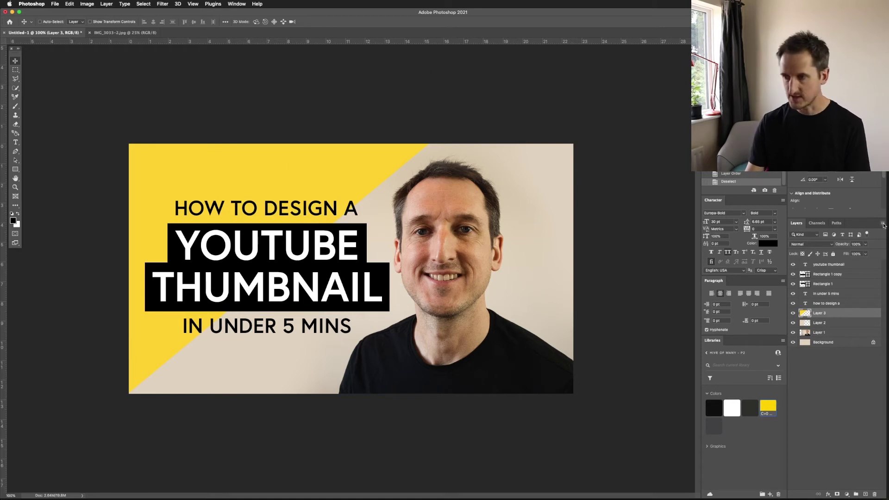
Scale the five text and bar layers together to about 107%.
left_click(856, 304)
left_click(851, 265, "shift")
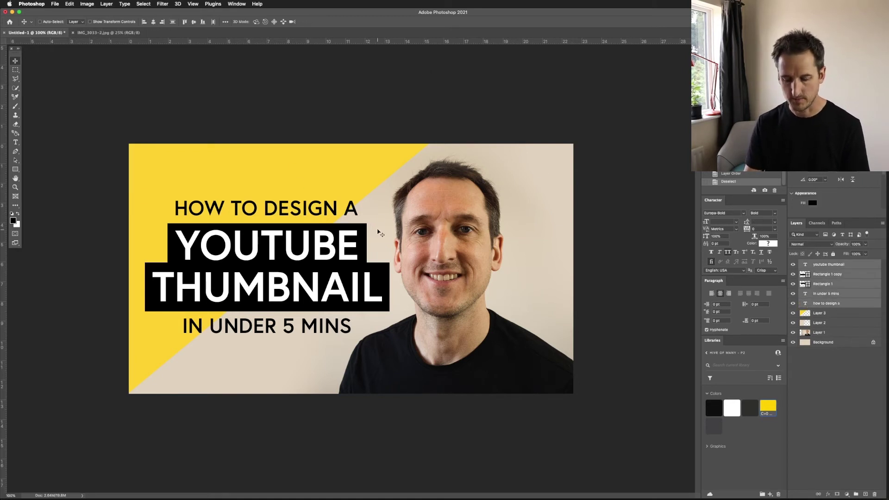
key("super+t")
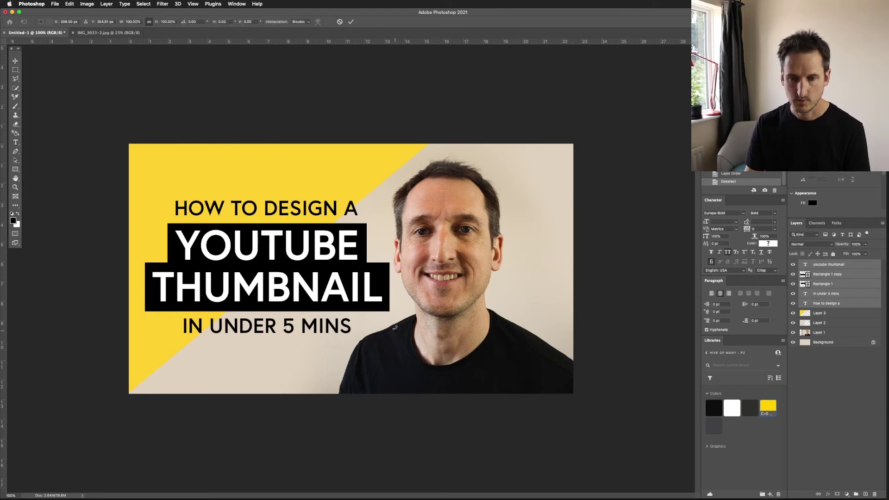
left_click_drag(392, 294, 416, 294)
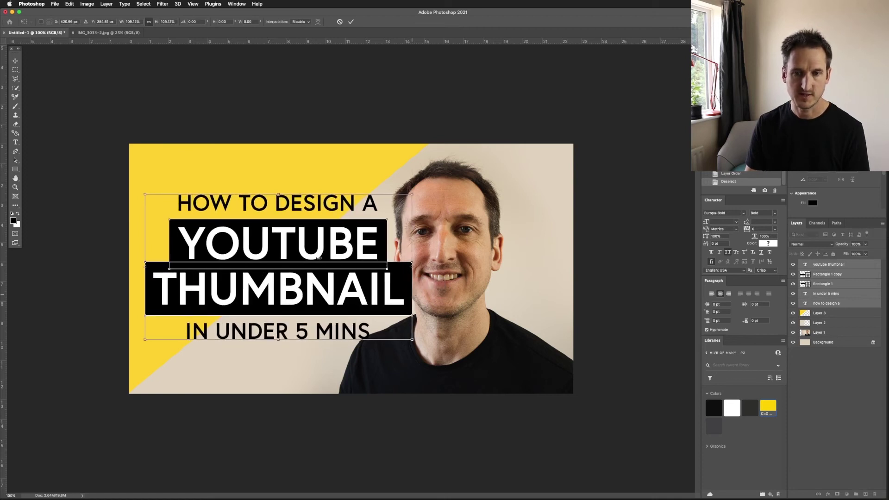
key("Return")
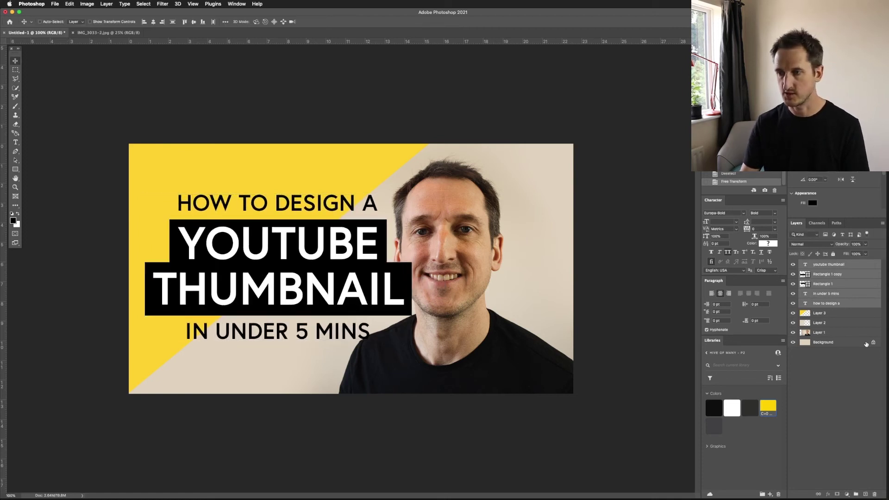
Move the portrait photo layer slightly to the right.
left_click(828, 332)
left_click_drag(481, 370, 521, 379)
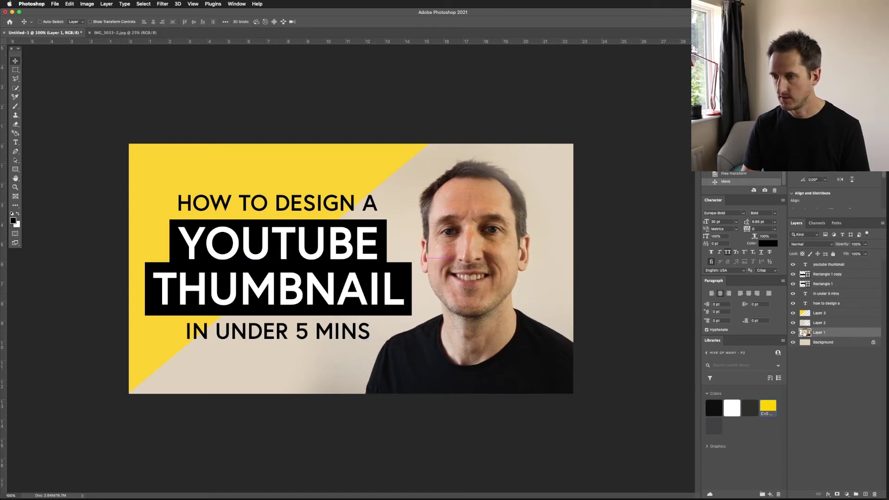
left_click(828, 323)
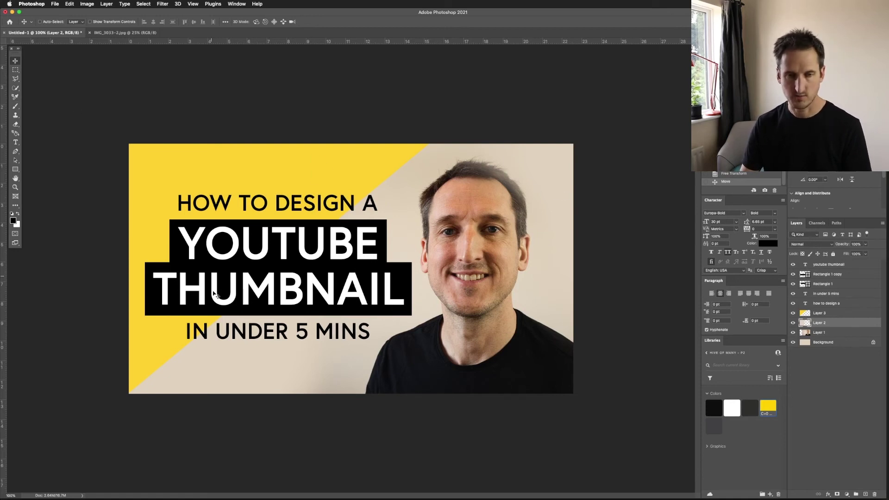
Erase a patch of Layer 2 near the portrait's head with a ~700 px eraser.
key("e")
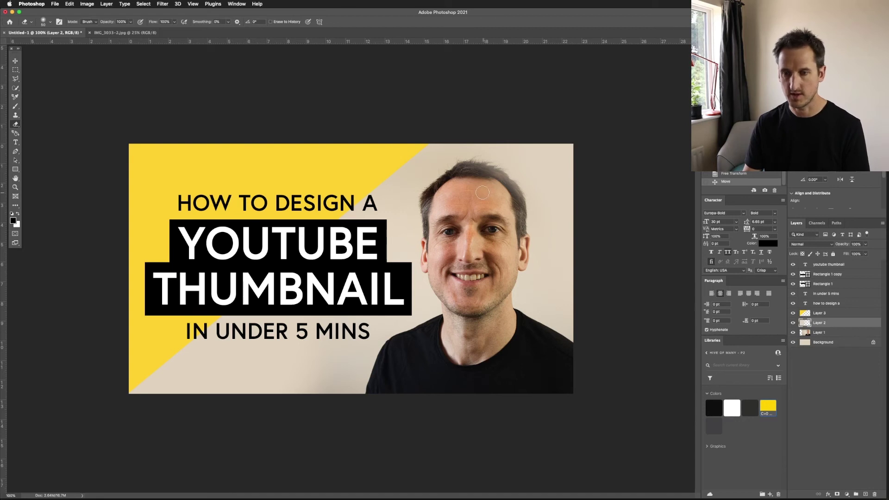
key("bracketright")
key("bracketright")
key("bracketright")
key("bracketright")
key("bracketright")
key("bracketright")
key("bracketright")
key("bracketright")
key("bracketright")
key("bracketright")
key("bracketright")
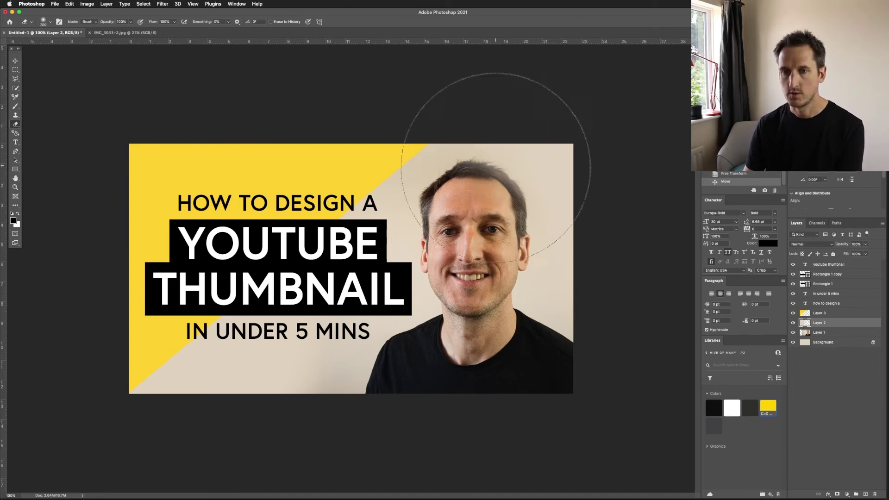
left_click(590, 382)
key("v")
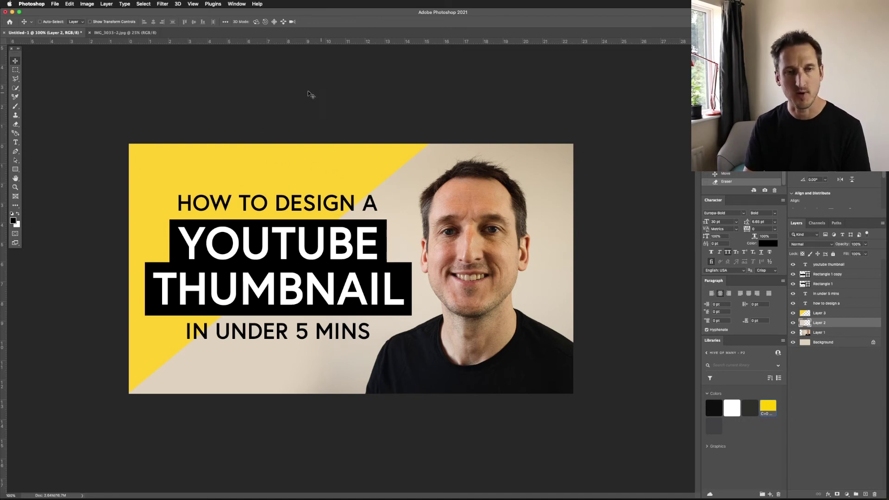
Place photoshop.png and scale it down into the thumbnail's bottom-right corner.
left_click_drag(323, 96, 324, 95)
left_click_drag(419, 195, 463, 192)
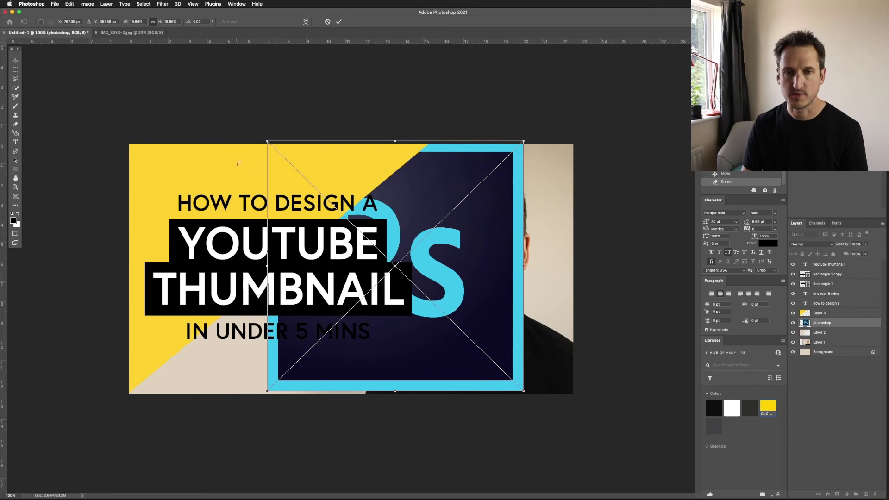
left_click_drag(329, 203, 520, 343)
left_click_drag(466, 289, 484, 307)
key("Return")
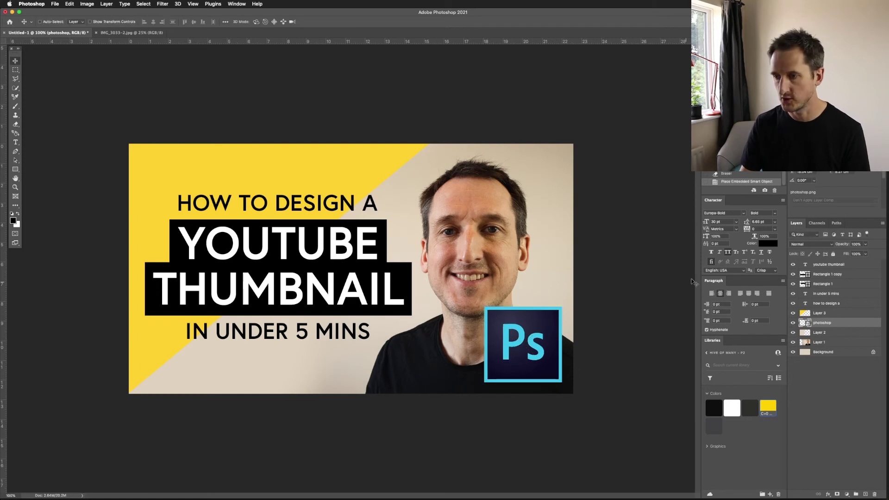
left_click(829, 342)
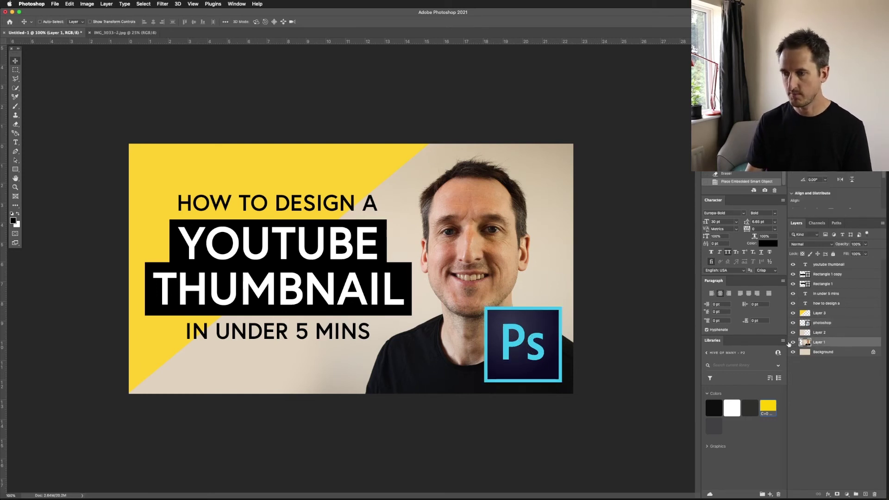
Enlarge the portrait slightly, move it down-right, and shift the text block ~12 px left.
key("ctrl+t")
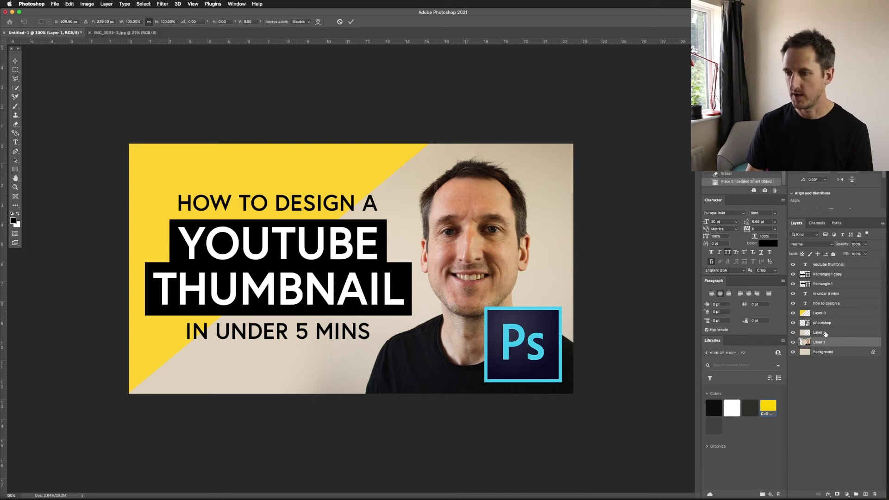
key("super+minus")
left_click_drag(267, 160, 246, 151)
left_click_drag(426, 240, 429, 241)
key("Return")
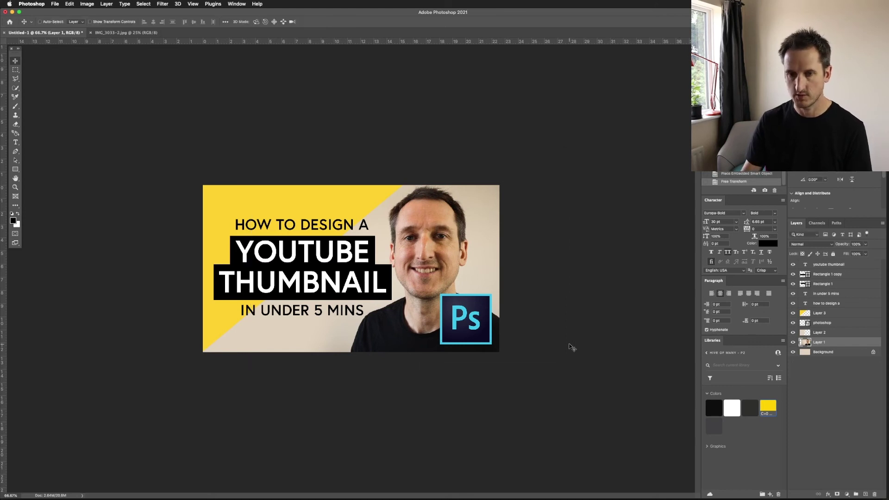
key("super+1")
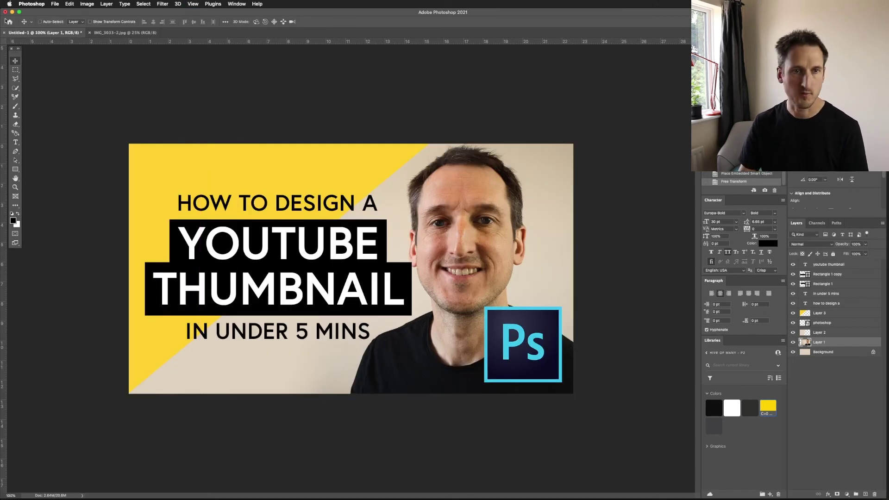
left_click_drag(347, 96, 341, 95)
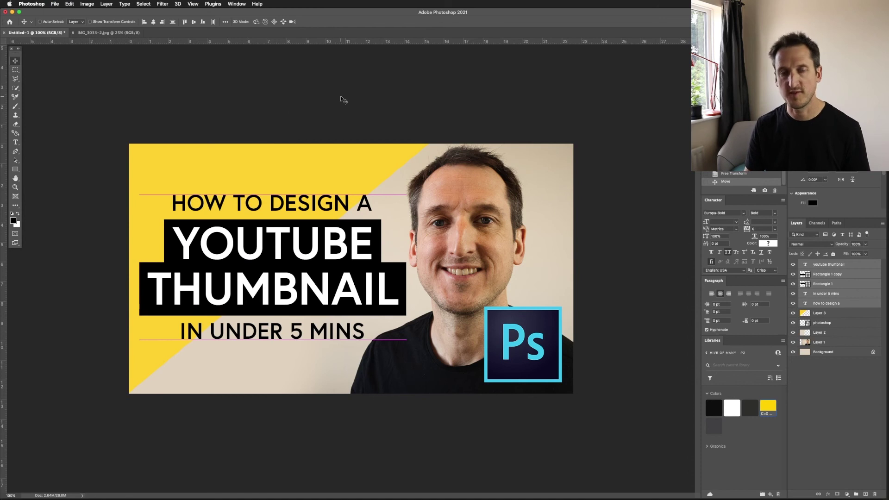
Open File > Export > Save for Web (Legacy) for the 1280×720 thumbnail.
left_click(54, 4)
mouse_move(90, 109)
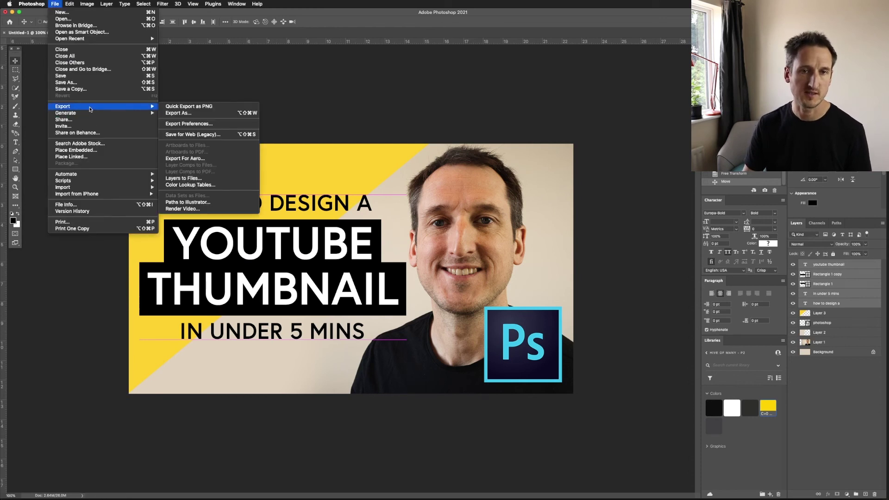
left_click(187, 134)
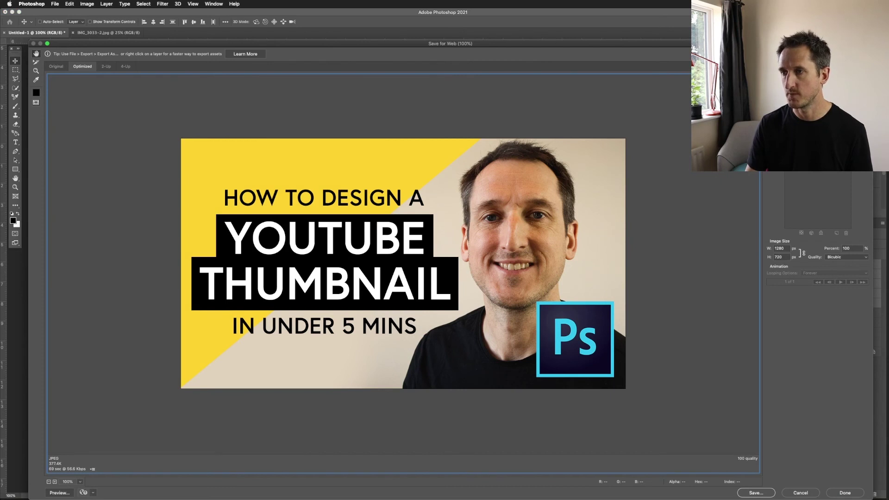